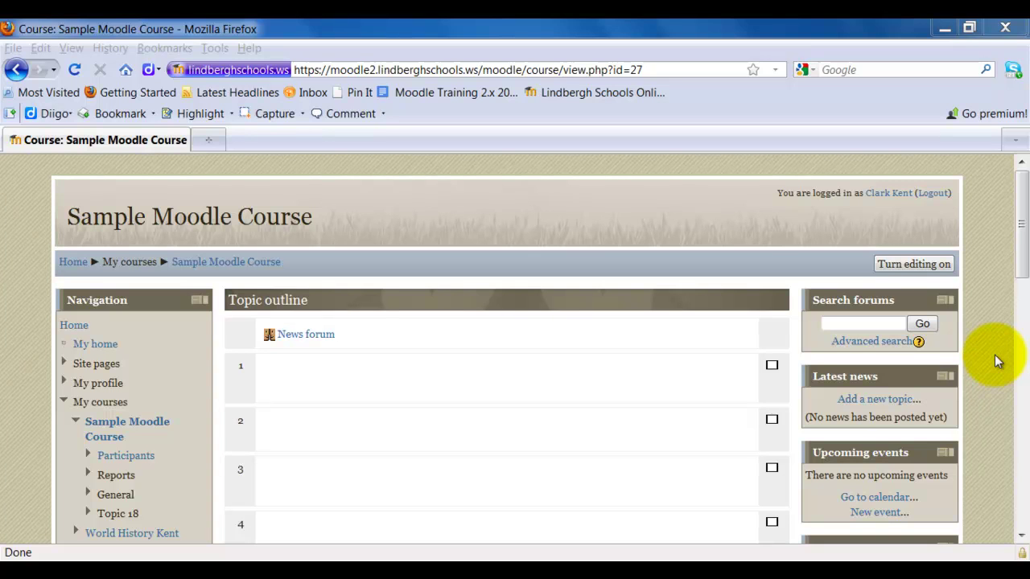
- Turn editing on for the Sample Moodle Course and add a Quiz to Topic 1
left_click(930, 264)
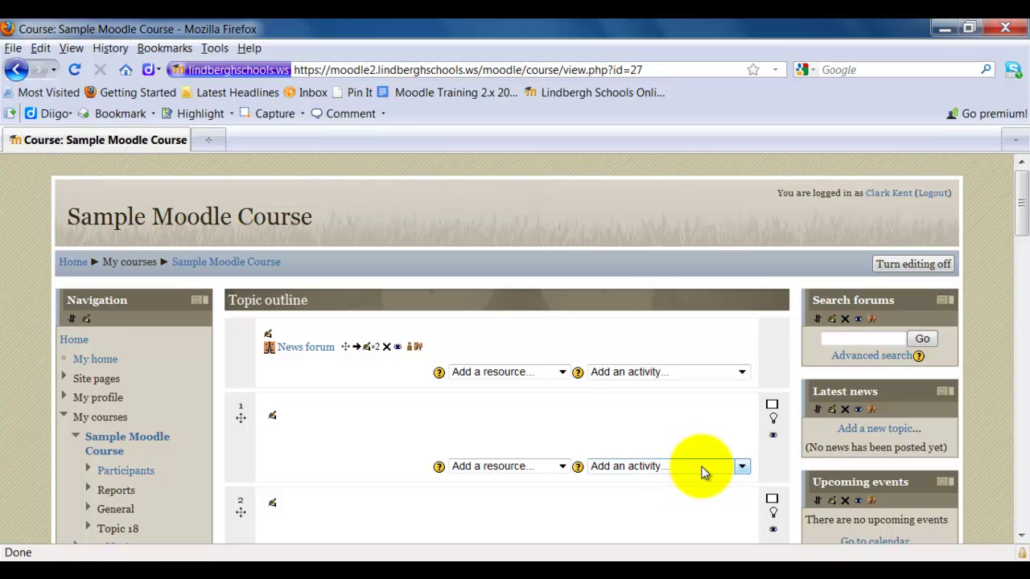
left_click(701, 470)
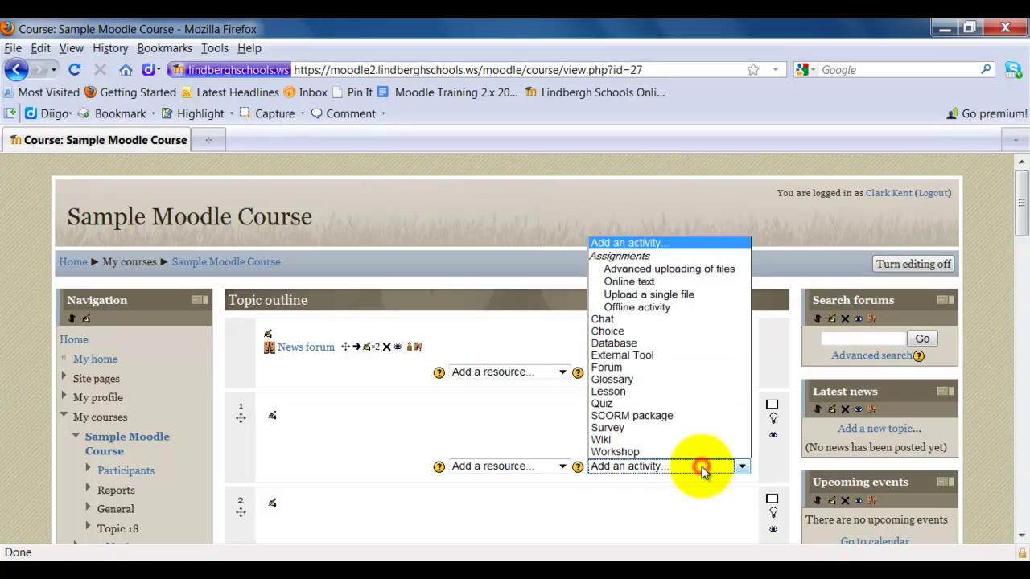
left_click(697, 405)
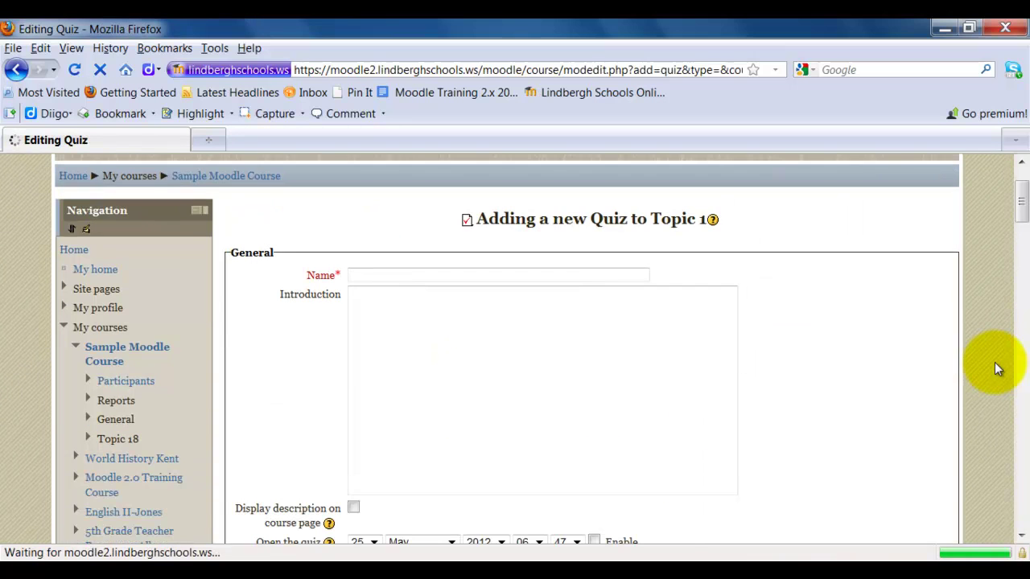
- Enter 'Sample Quiz' as the quiz name
left_click(421, 275)
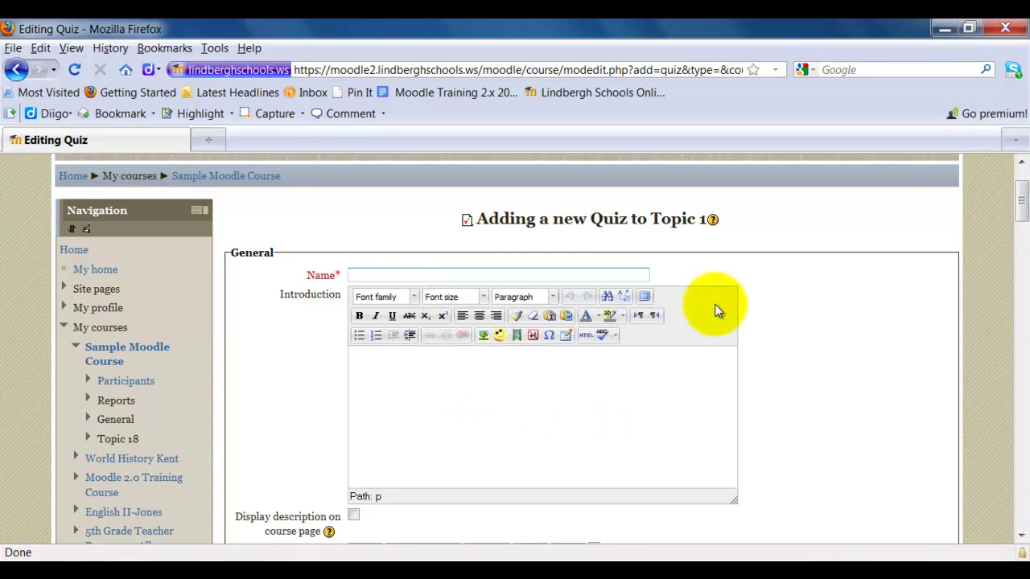
type("S")
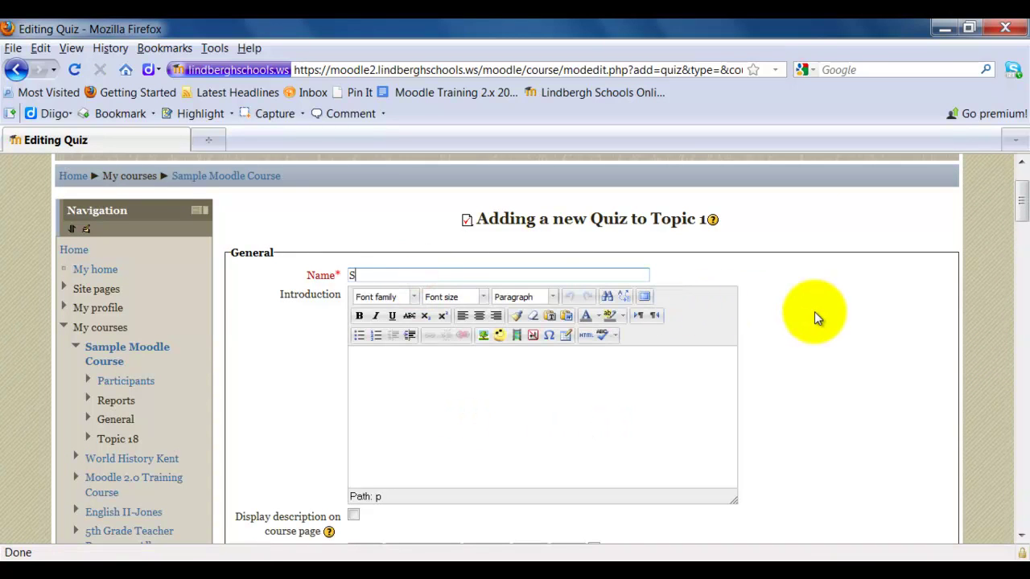
type("ample Quiz")
left_click(371, 360)
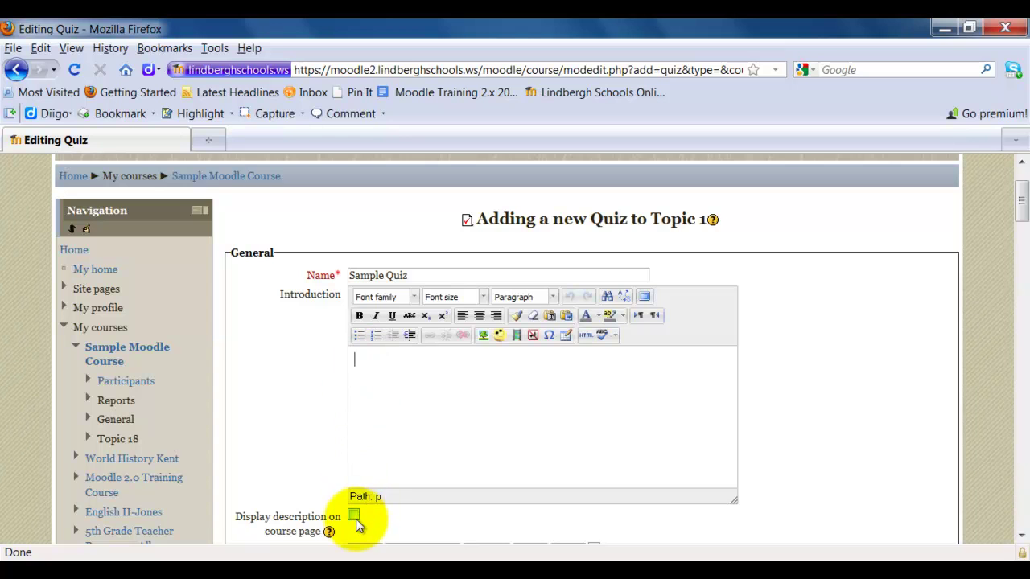
- Set the quiz close minute to 10, then leave both open and close dates disabled
scroll(897, 447, "down", 5)
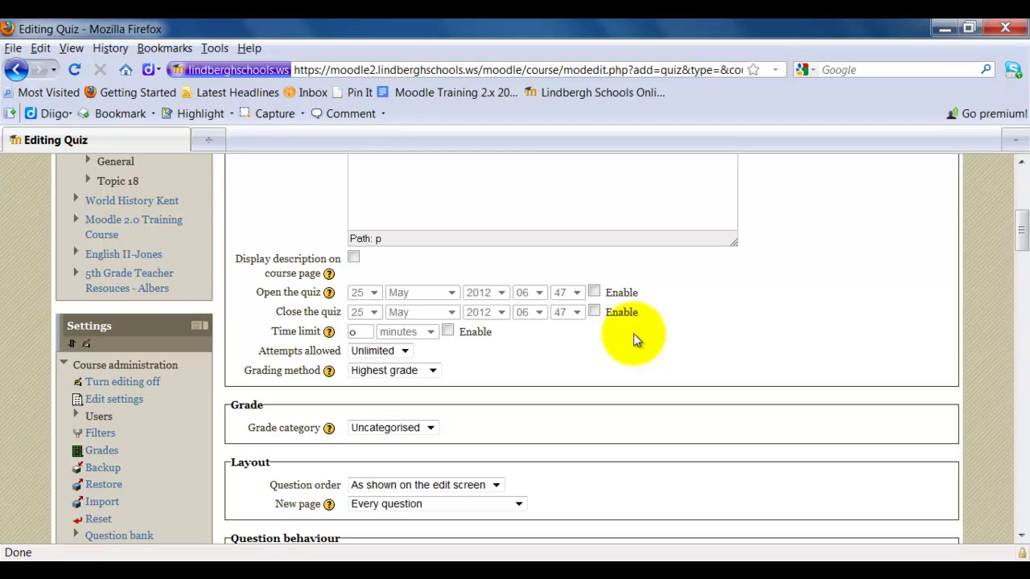
left_click(593, 293)
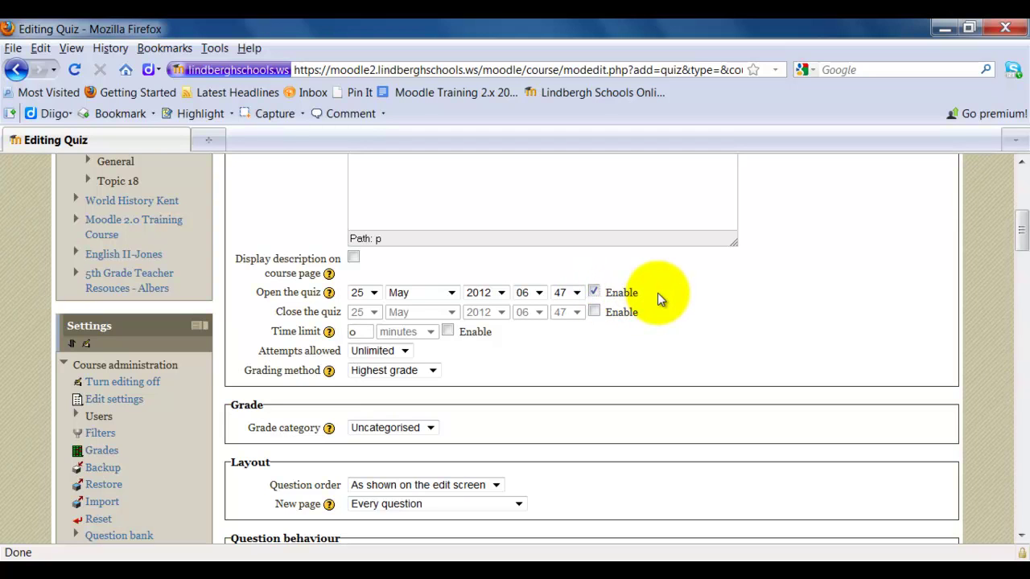
left_click(594, 312)
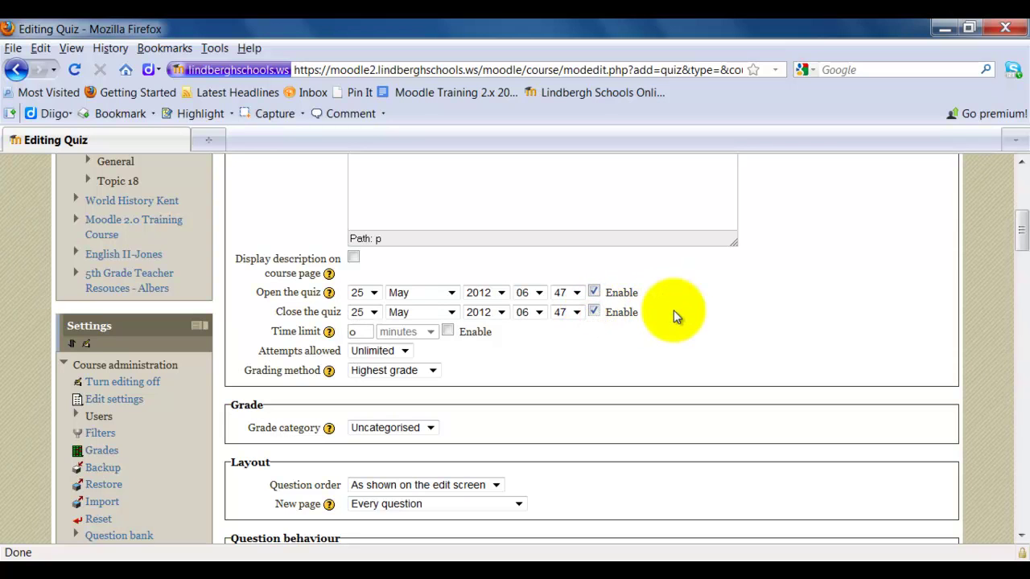
left_click(576, 314)
scroll(581, 403, "up", 7)
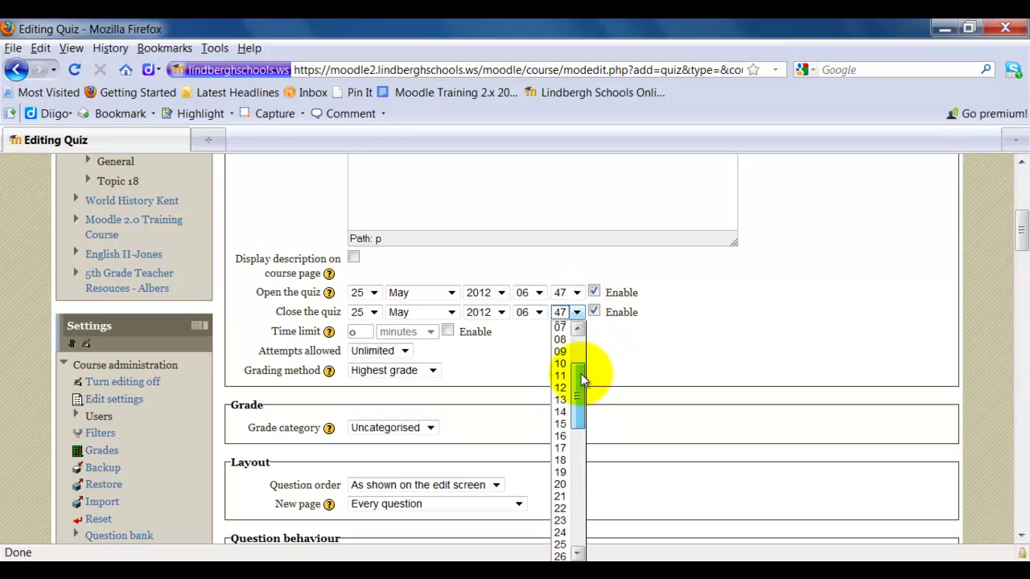
left_click(560, 364)
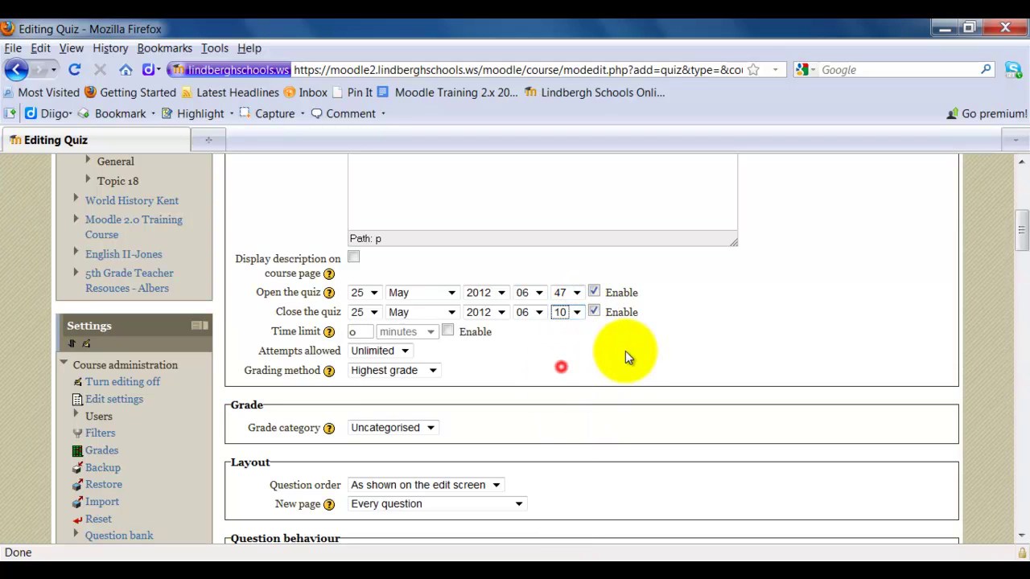
left_click(594, 313)
left_click(594, 293)
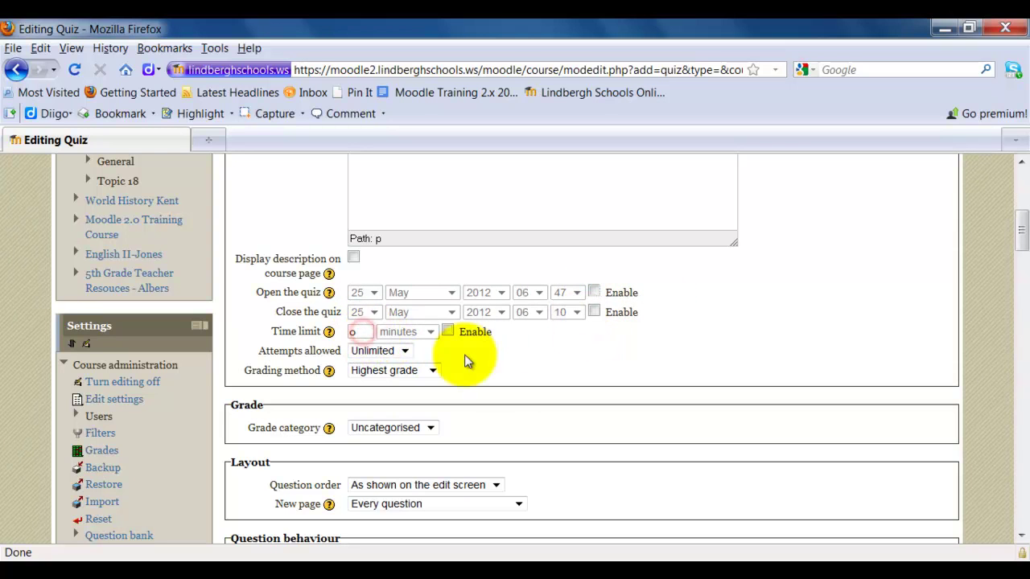
- Enter a 30-minute time limit in minutes, leaving the time limit disabled
left_click(447, 331)
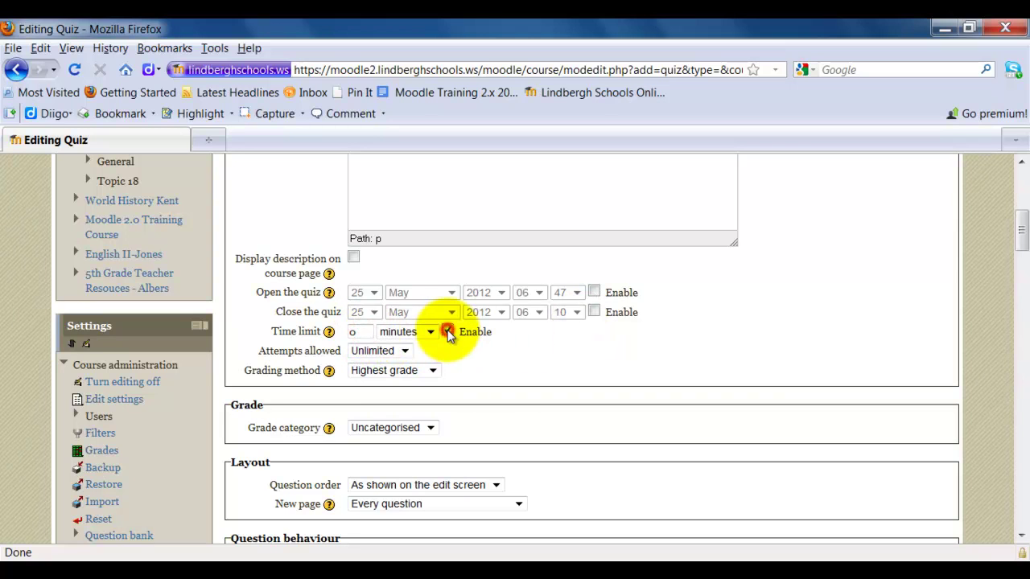
double_click(367, 335)
type("30")
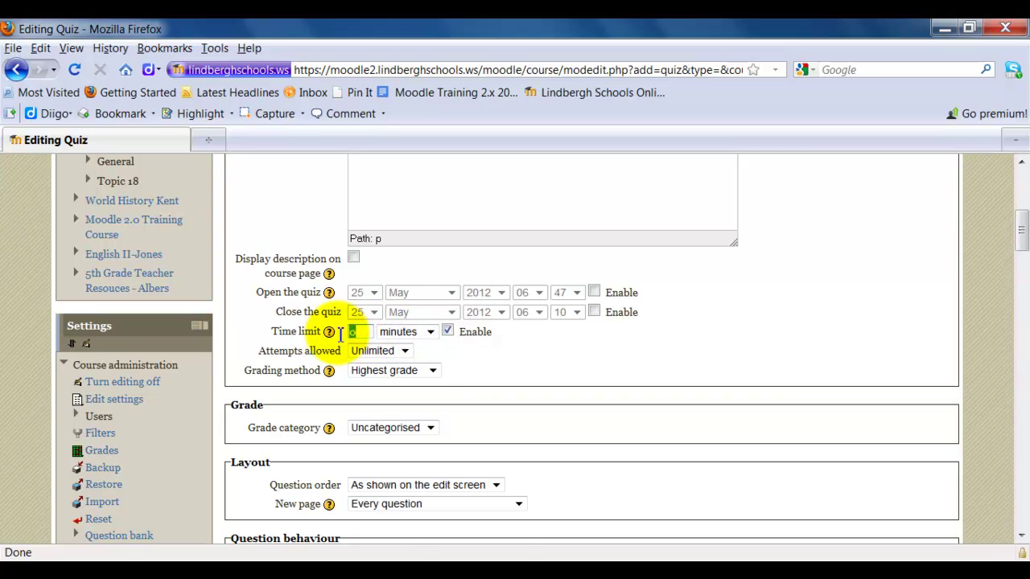
left_click(429, 332)
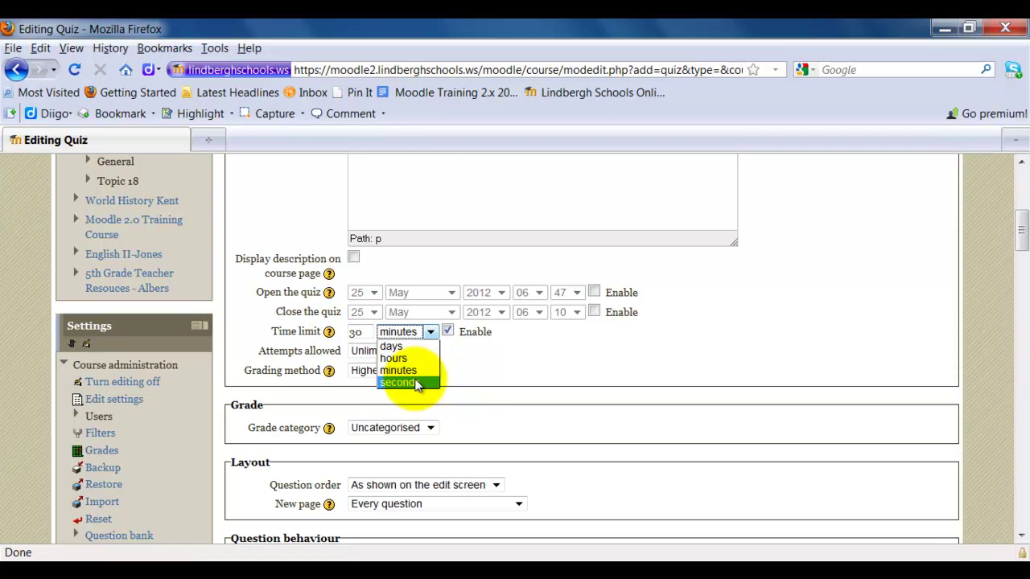
left_click(454, 362)
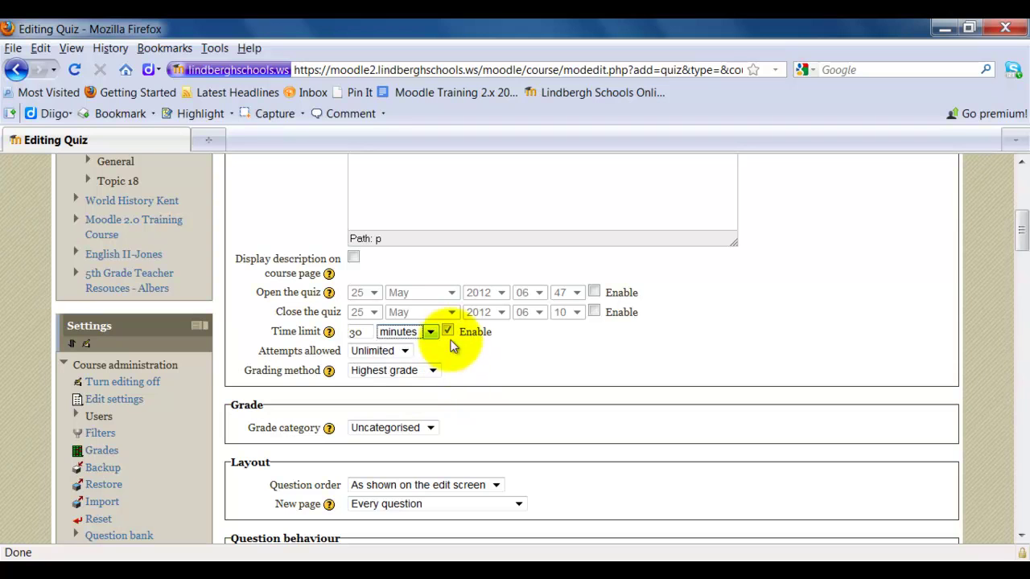
left_click(447, 332)
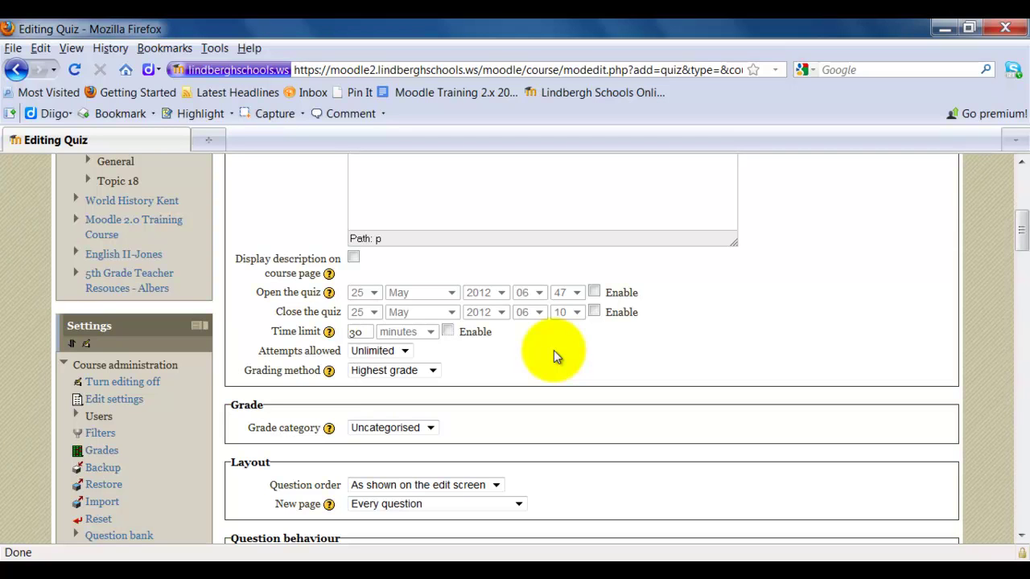
left_click(404, 354)
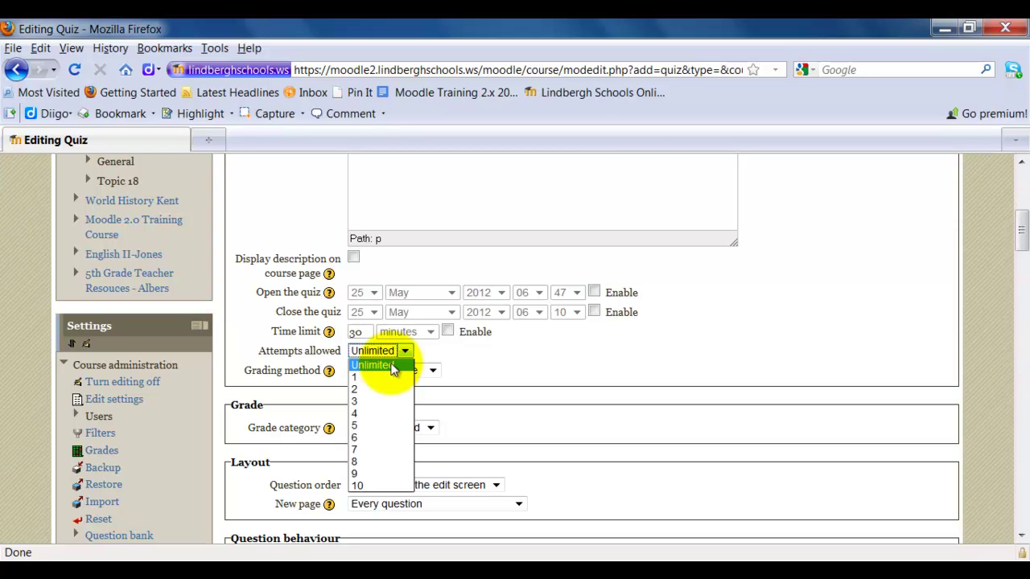
left_click(383, 380)
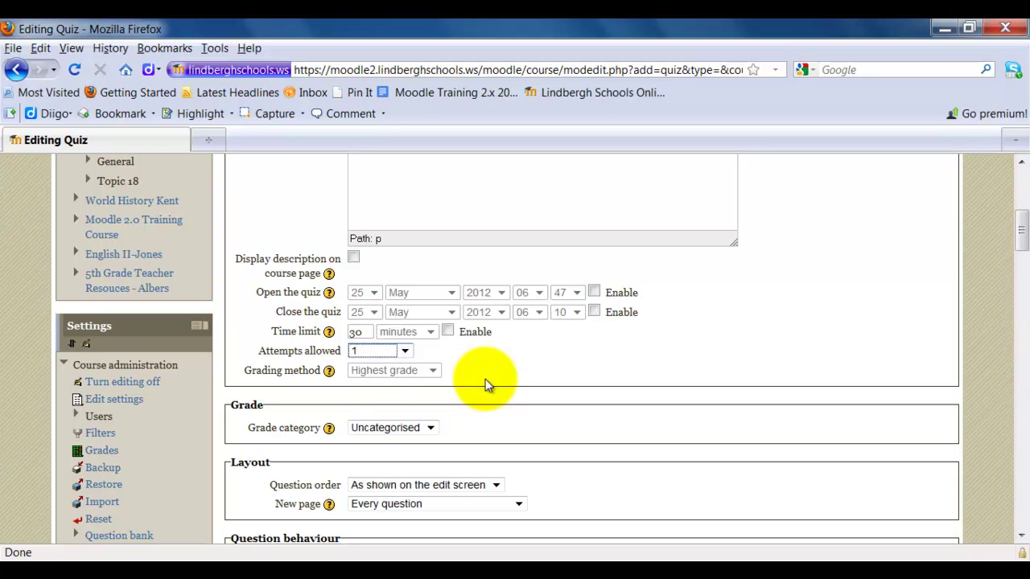
left_click(404, 351)
left_click(398, 362)
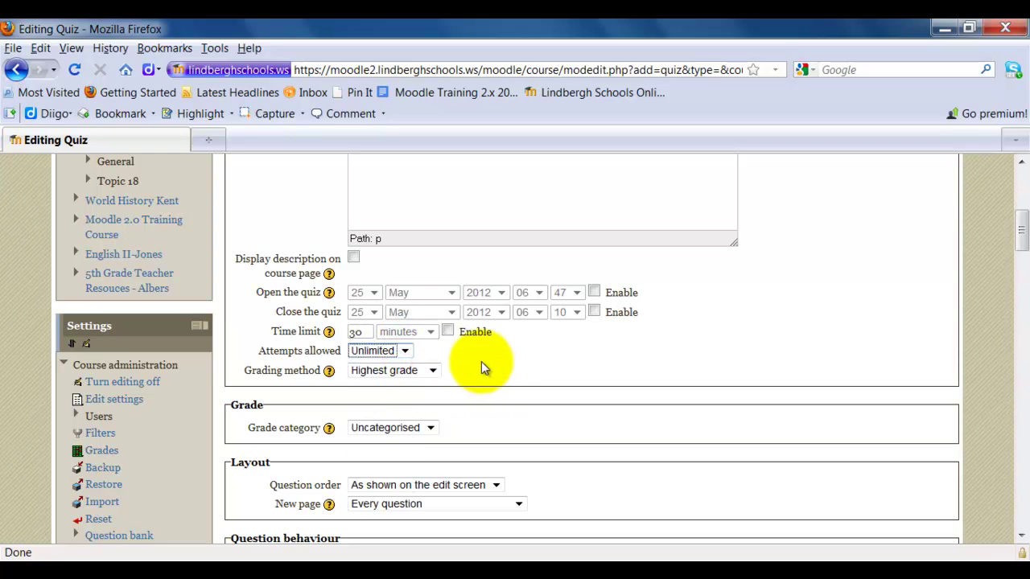
left_click(402, 353)
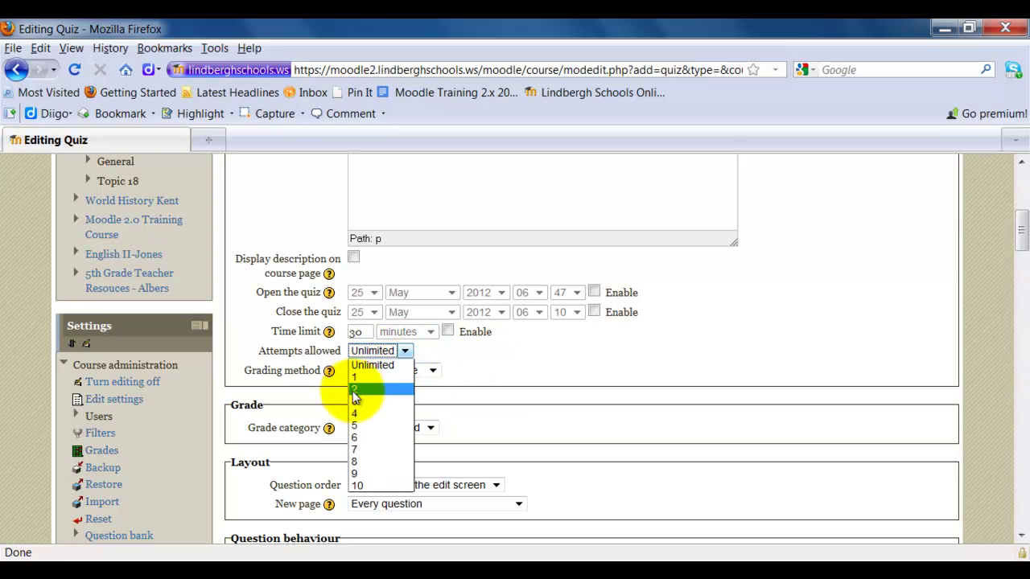
left_click(456, 350)
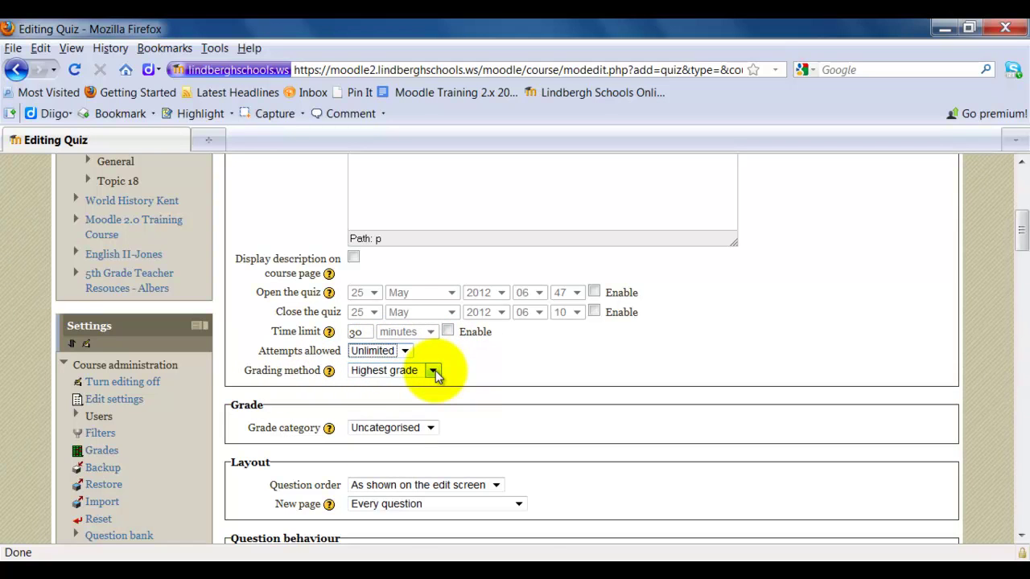
left_click(433, 371)
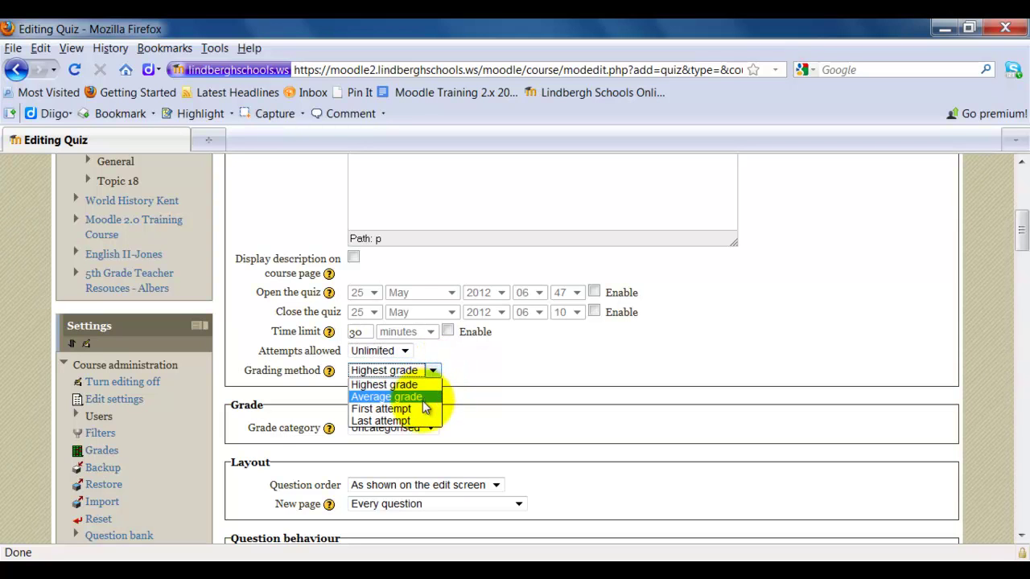
left_click(499, 376)
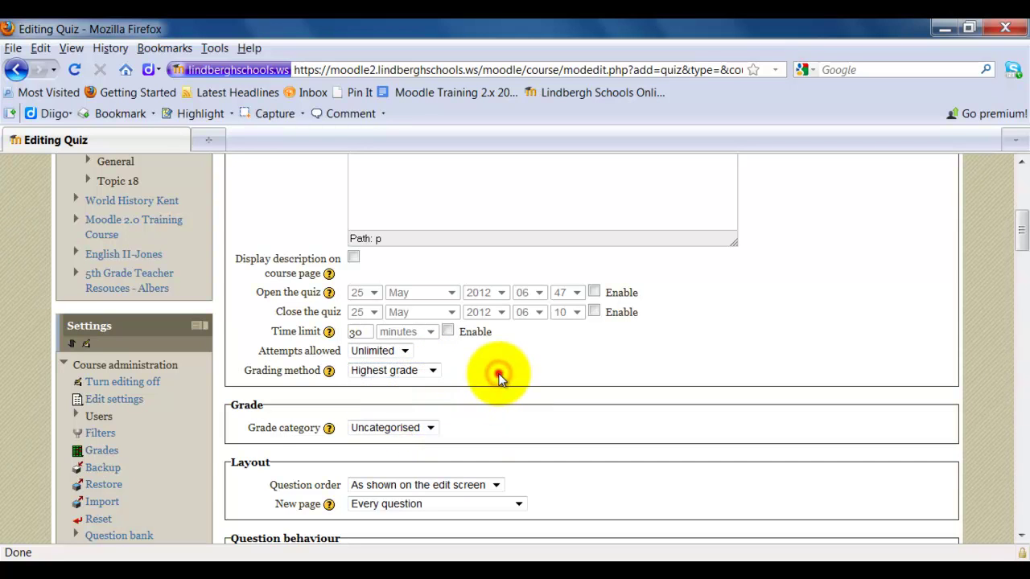
- Set the question order to 'Shuffled randomly'
scroll(499, 378, "down", 4)
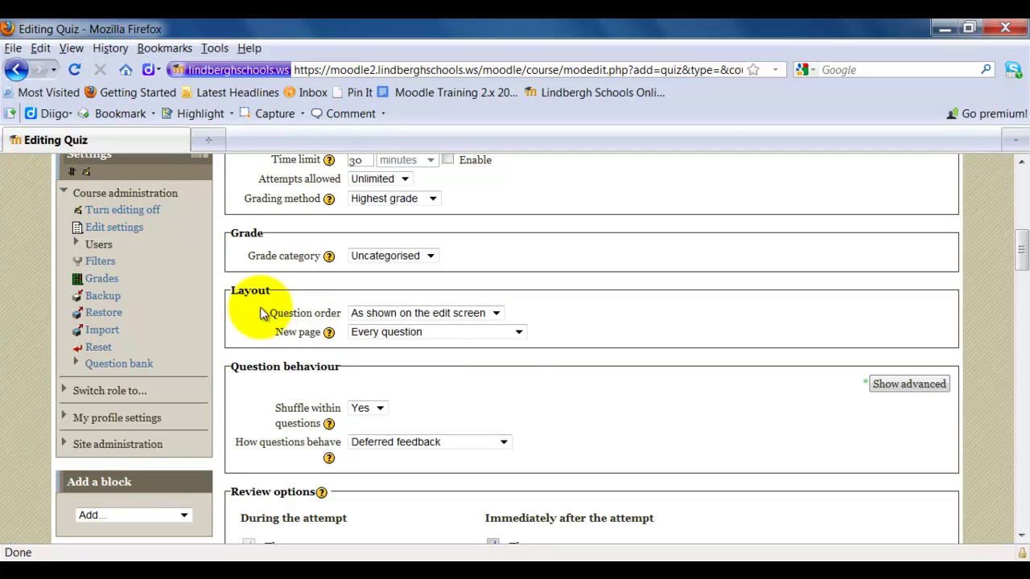
left_click(498, 315)
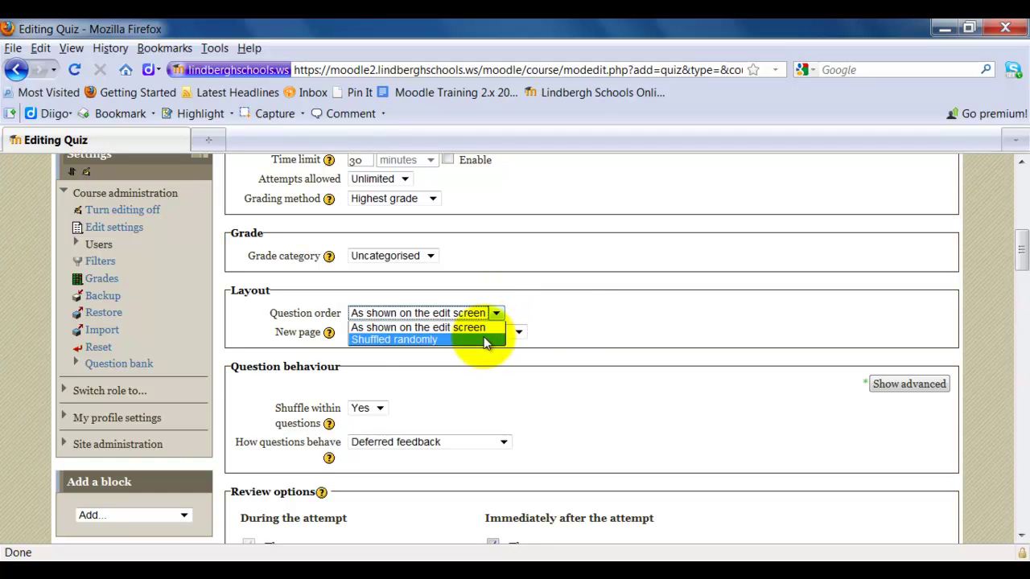
left_click(485, 342)
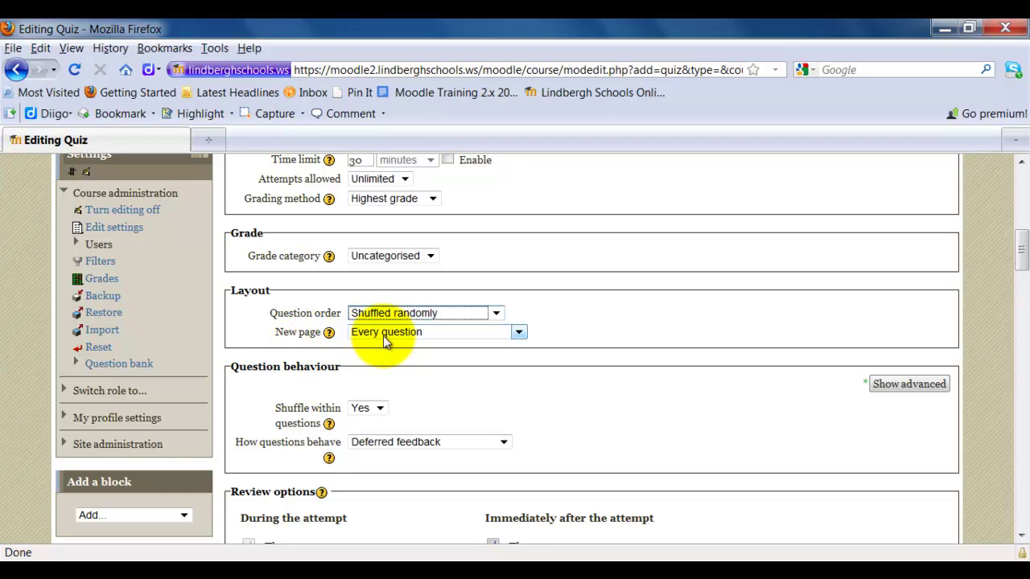
- Set new page to 'Never, all questions on one page'
left_click(519, 332)
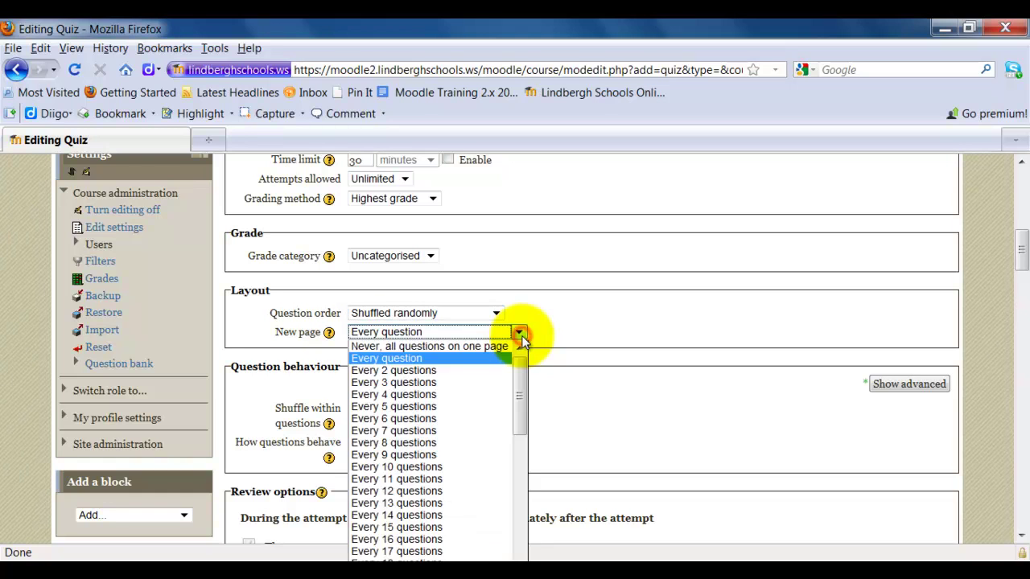
left_click(465, 350)
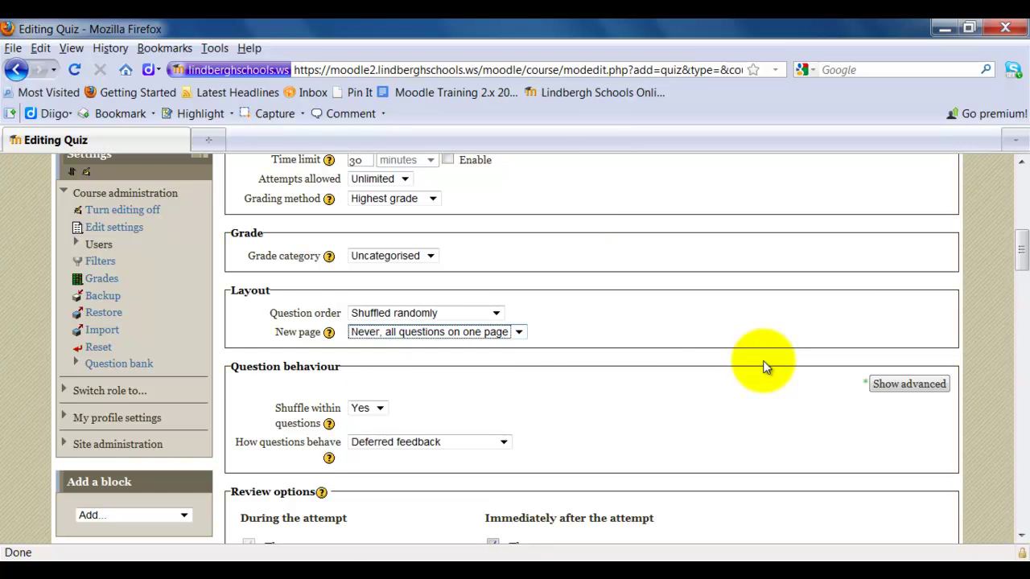
left_click(519, 331)
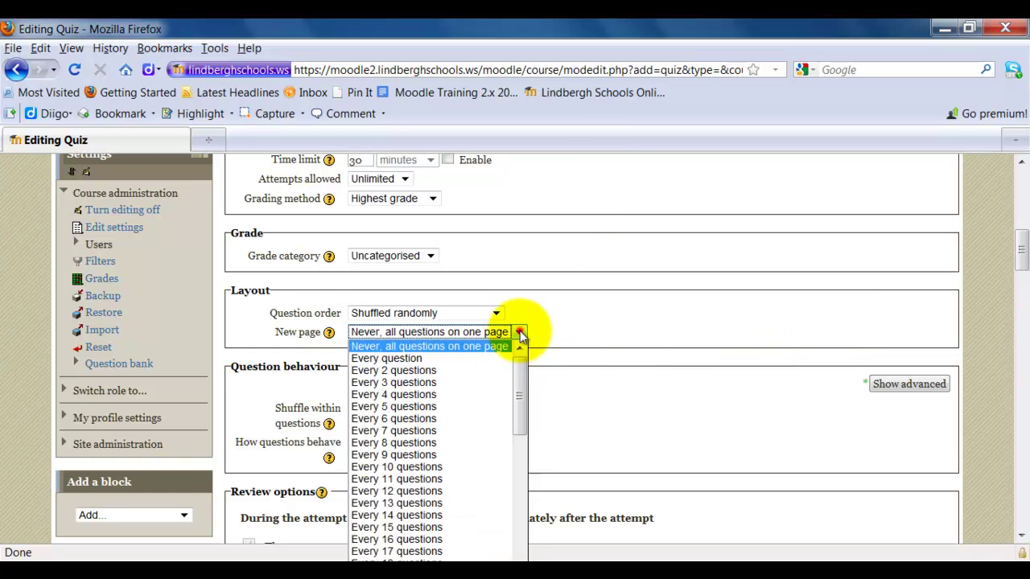
left_click(475, 346)
left_click(530, 375)
scroll(671, 400, "down", 2)
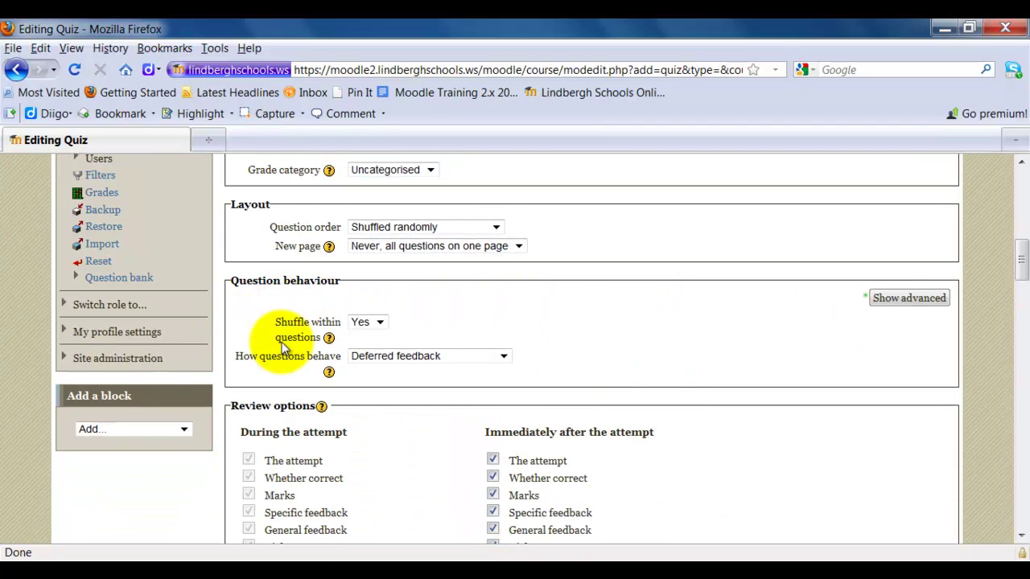
left_click(380, 324)
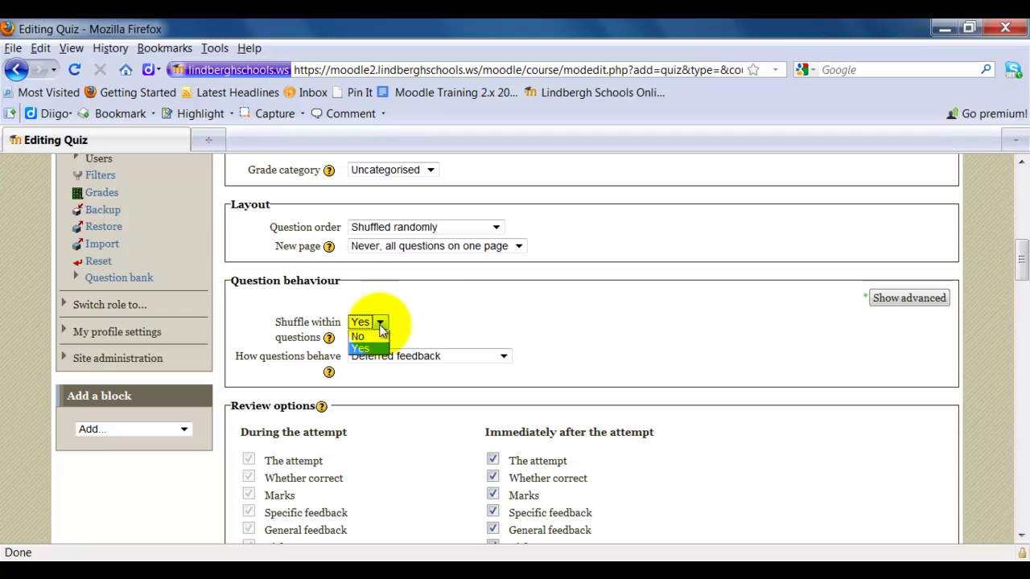
left_click(363, 349)
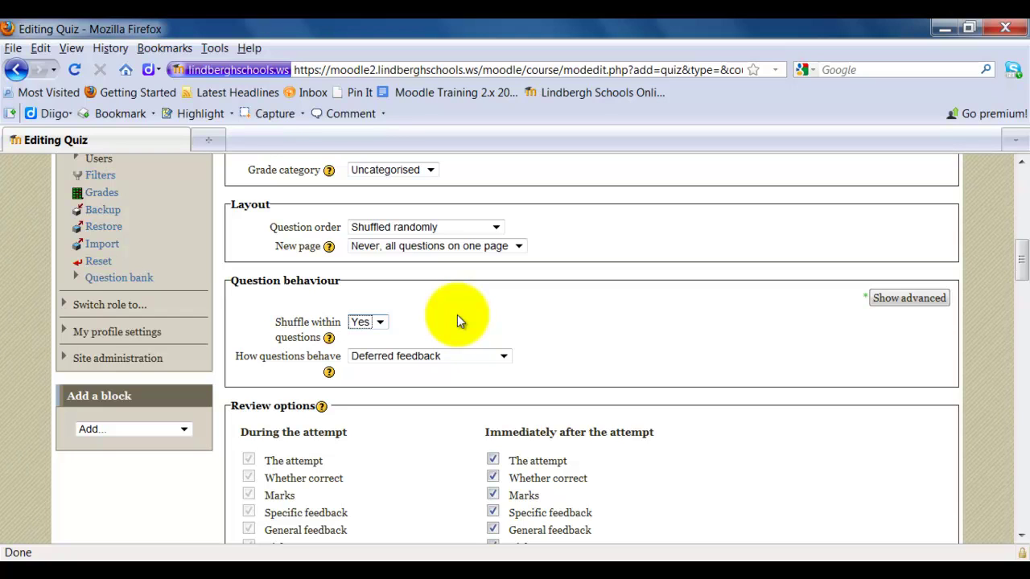
- Set How questions behave to 'Deferred feedback with CBM'
left_click(502, 355)
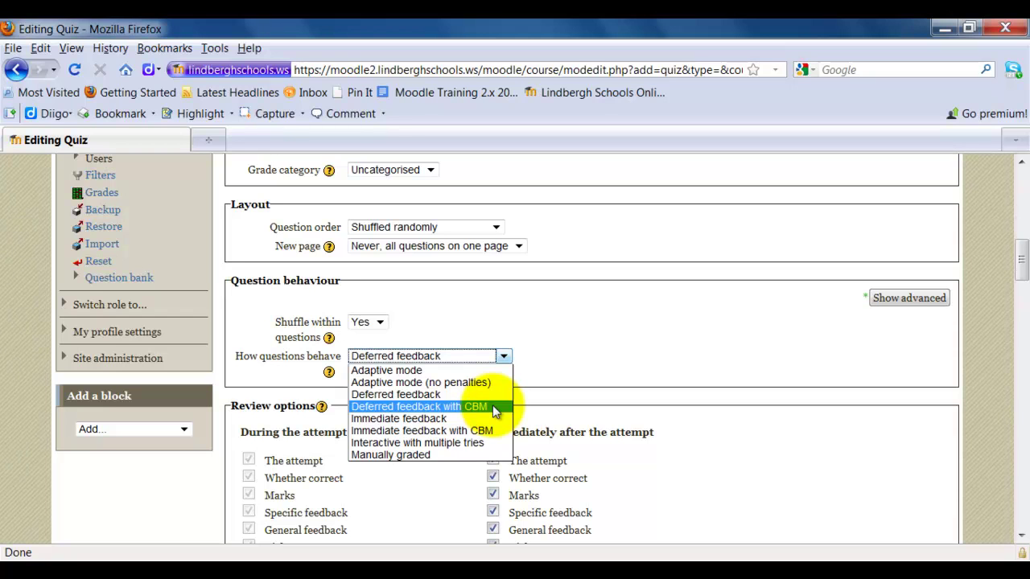
left_click(494, 409)
scroll(734, 470, "down", 4)
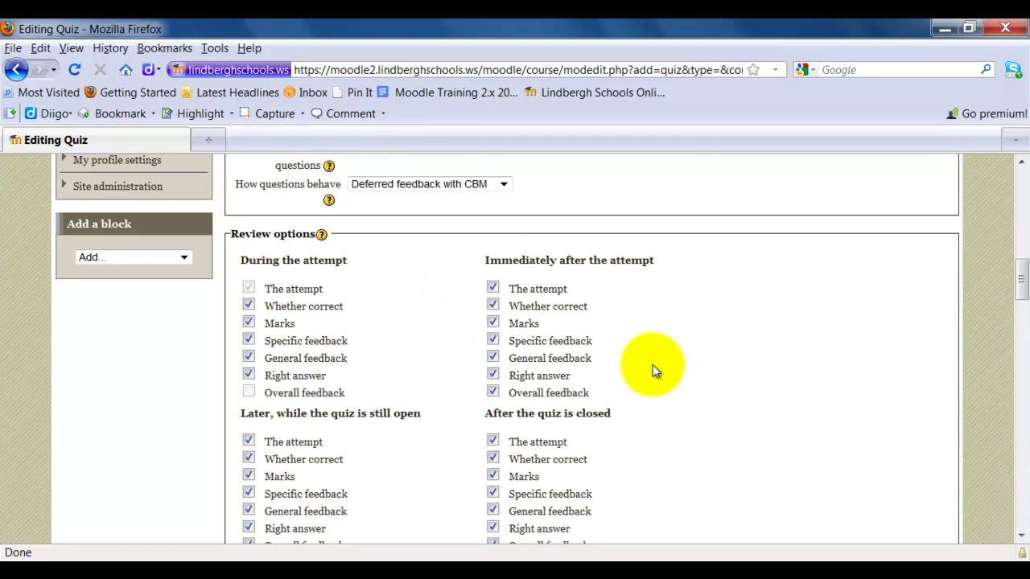
scroll(652, 377, "down", 2)
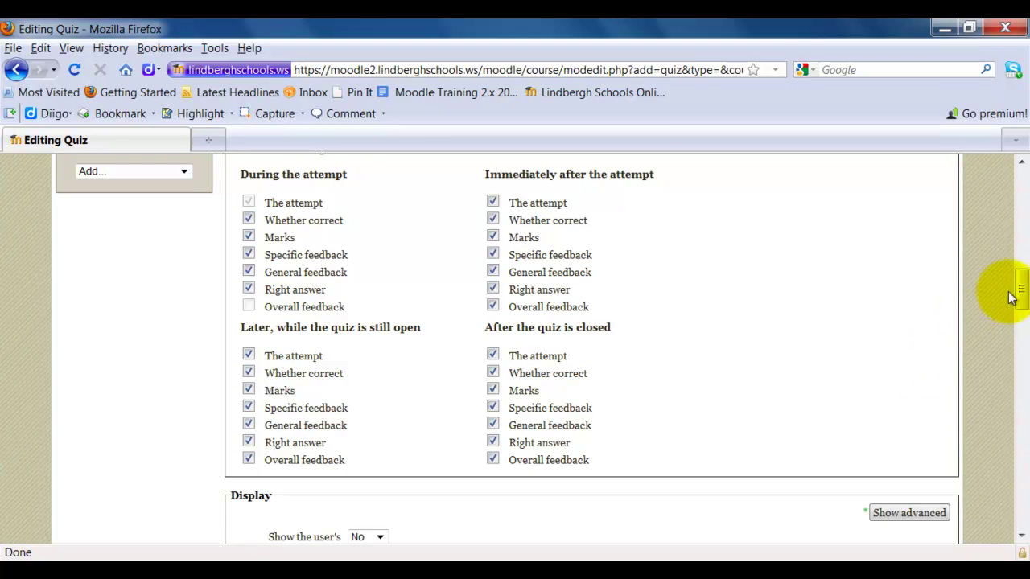
left_click_drag(1019, 291, 1019, 287)
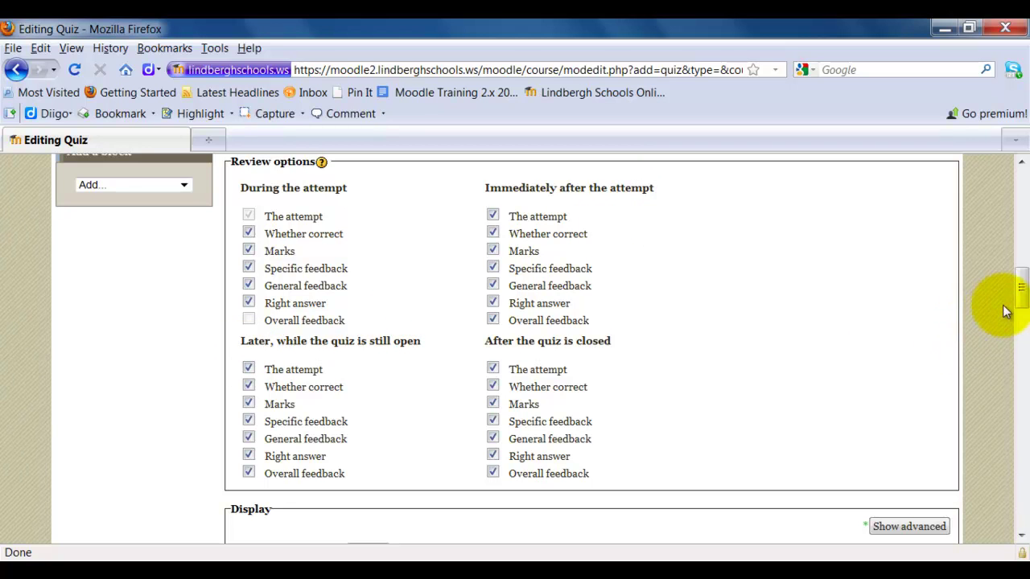
left_click_drag(1019, 296, 1022, 228)
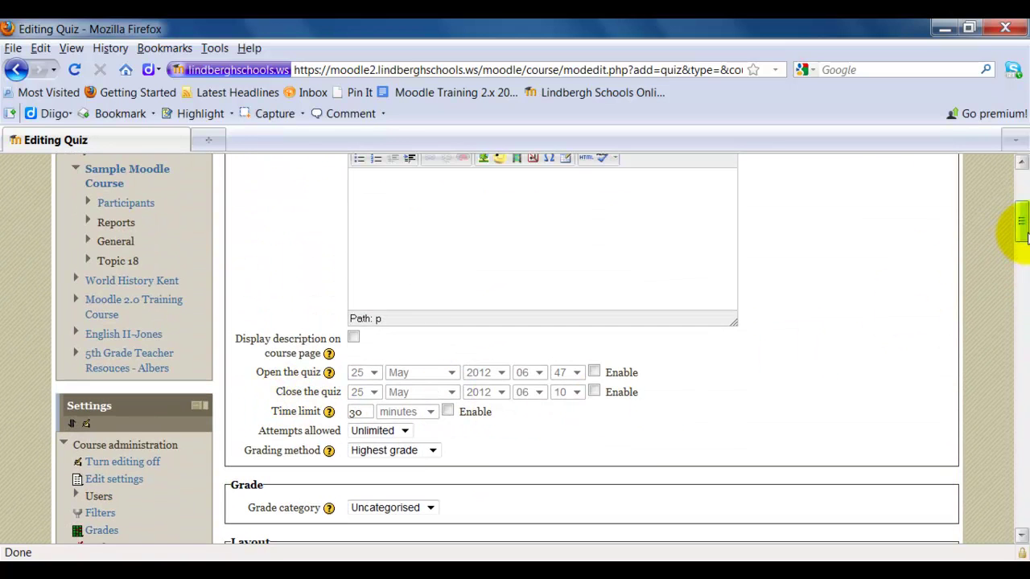
left_click_drag(1019, 224, 1019, 294)
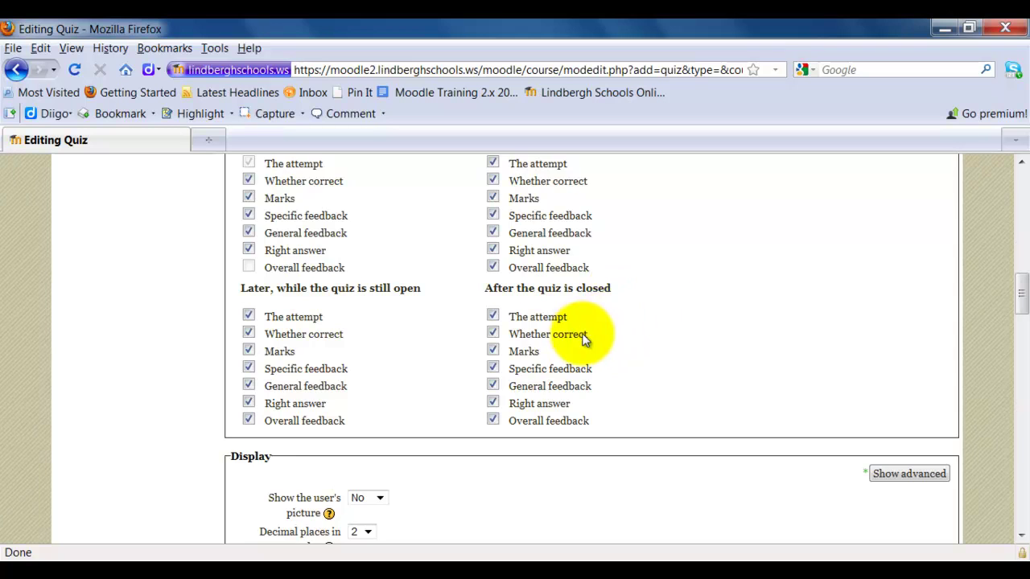
scroll(711, 324, "up", 2)
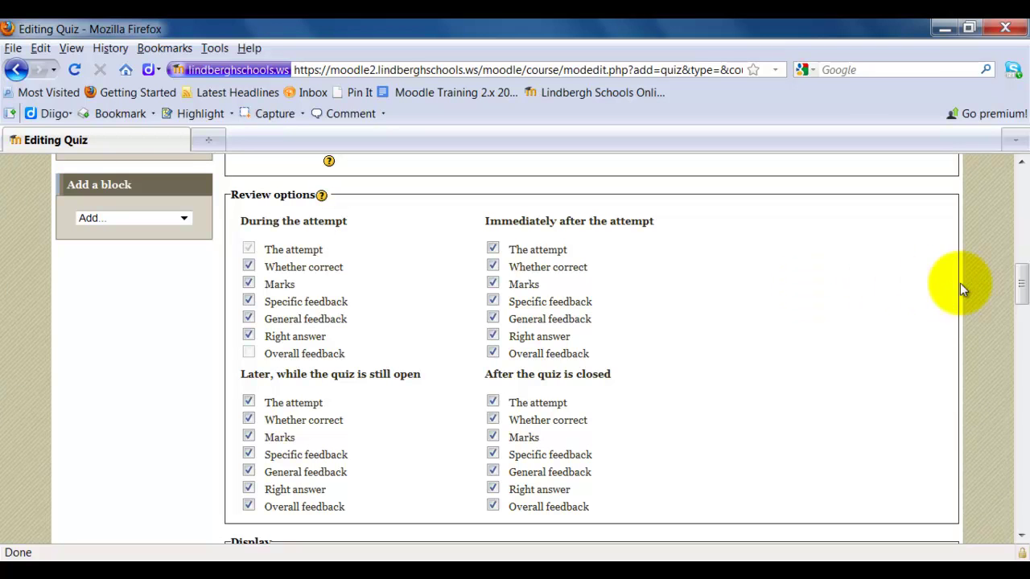
left_click_drag(1022, 285, 1019, 325)
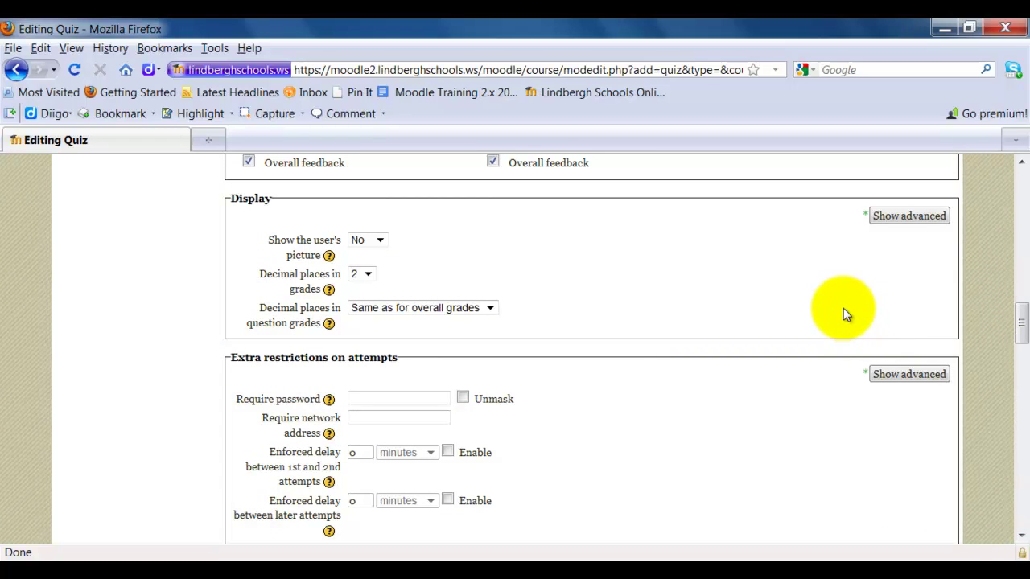
scroll(668, 307, "down", 2)
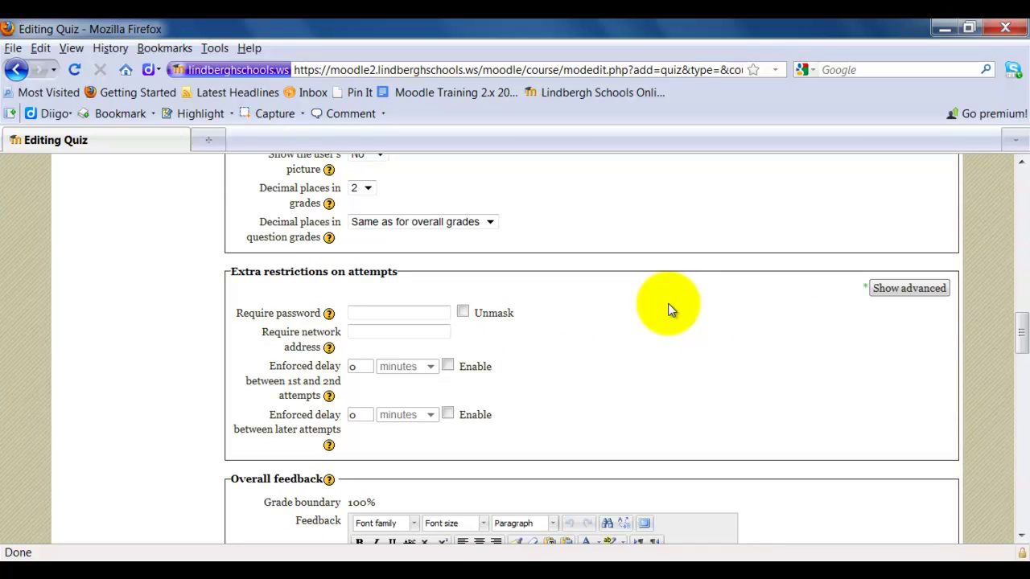
- Enter a quiz access password in the Require password field
scroll(670, 310, "down", 2)
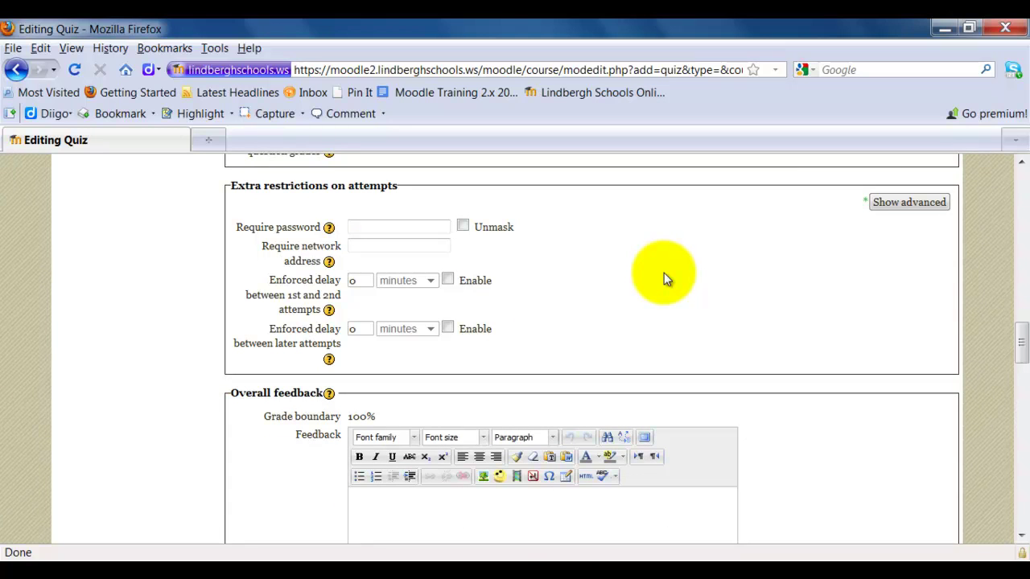
left_click(357, 225)
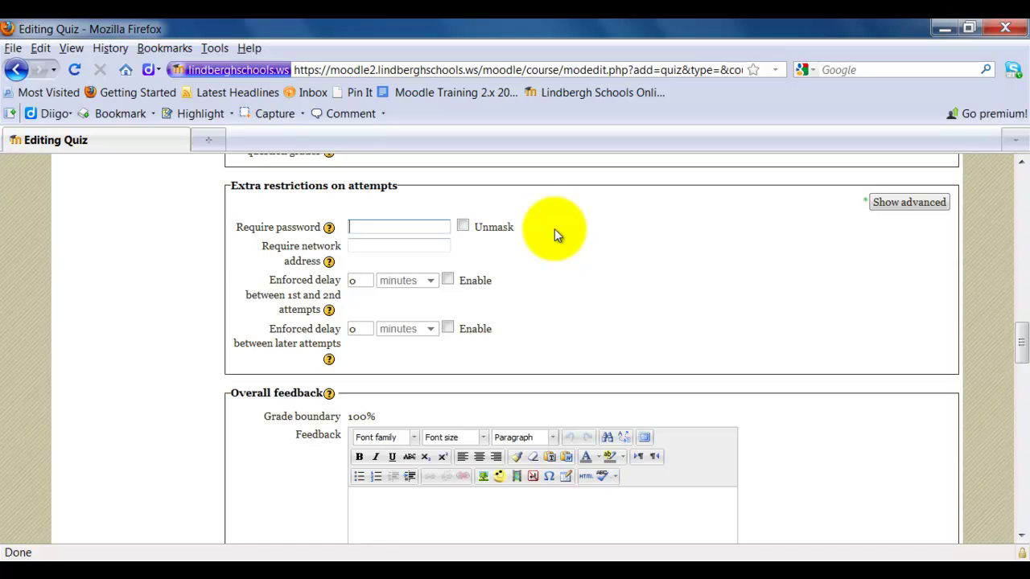
type("pas")
left_click(555, 229)
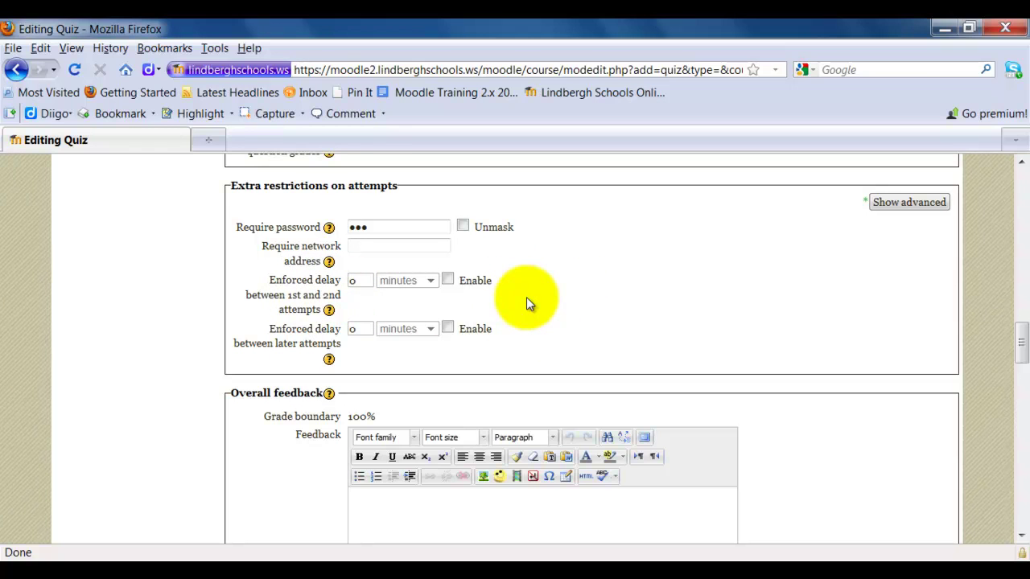
- Enter a 5-day first-to-second attempt delay, leaving the delay itself disabled
left_click(447, 281)
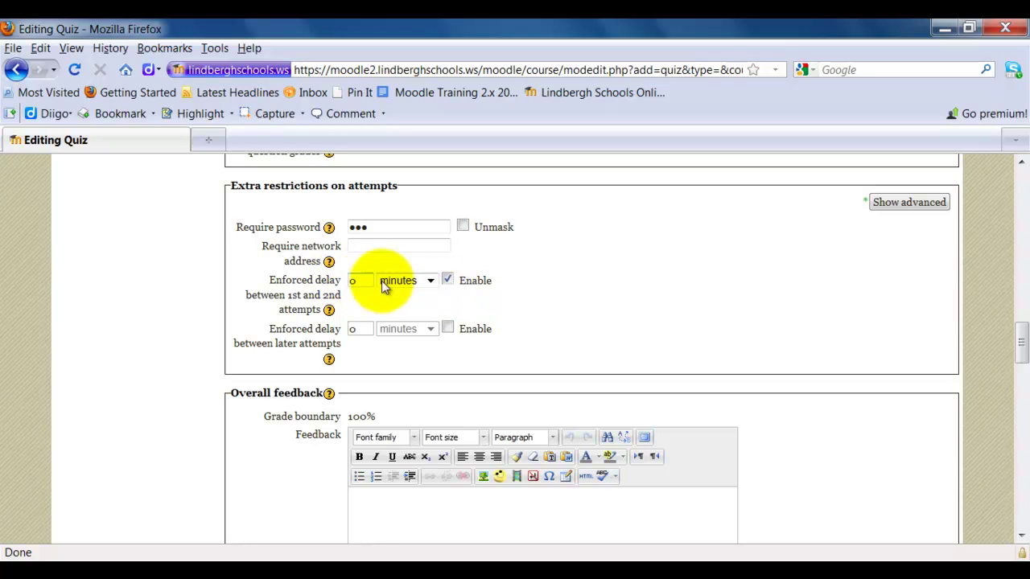
double_click(359, 281)
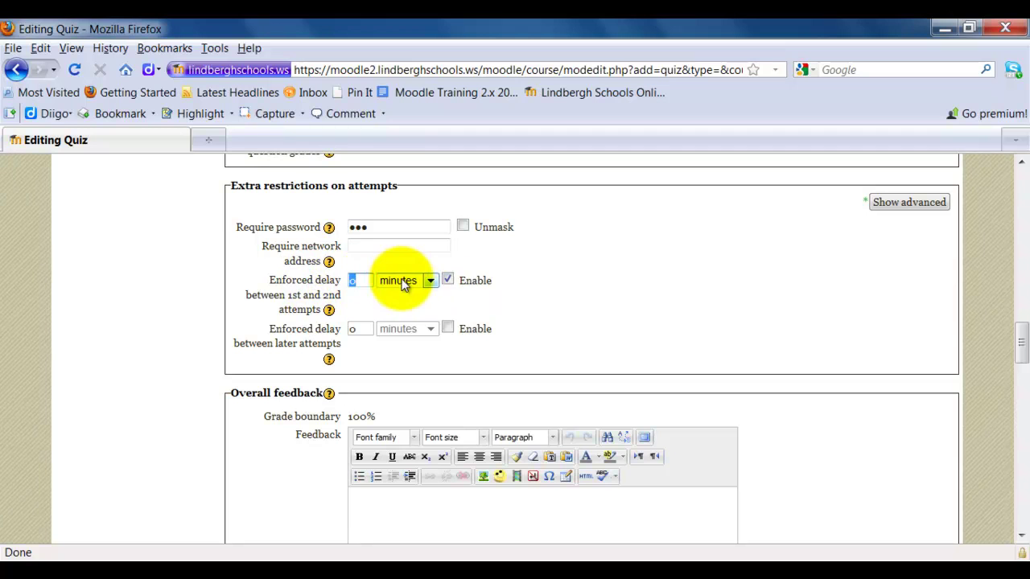
type("5")
left_click(429, 281)
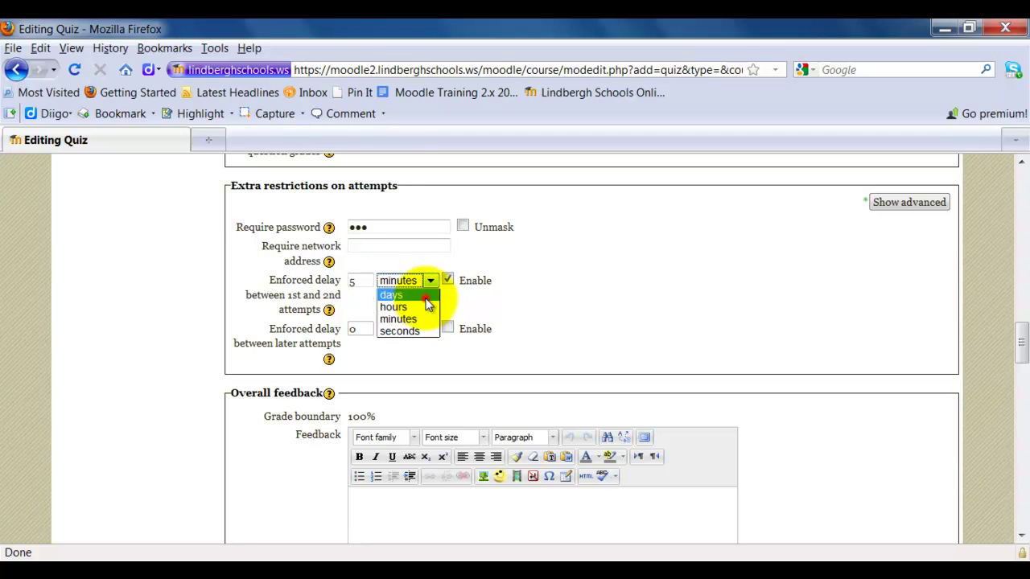
left_click(428, 295)
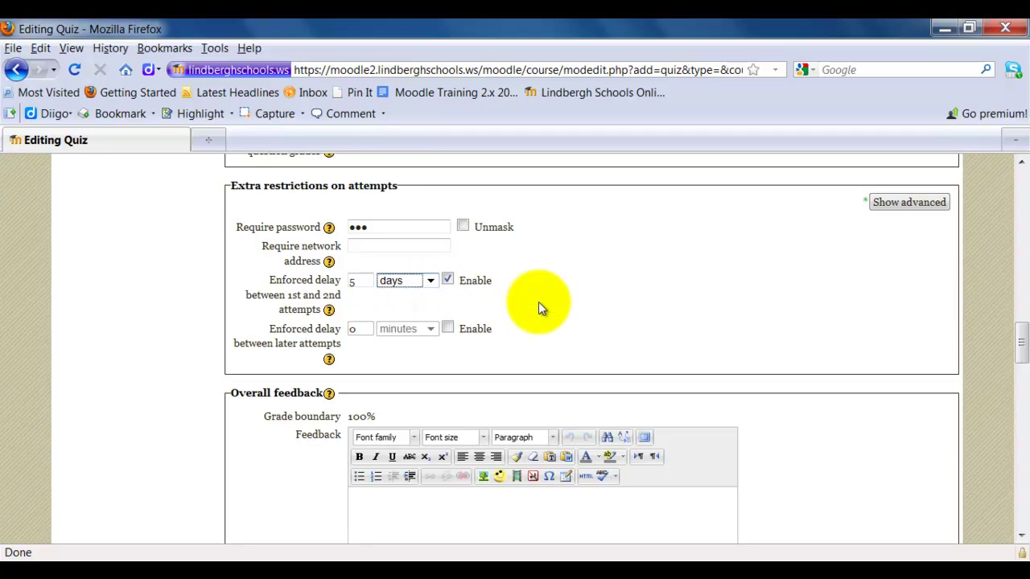
left_click(448, 279)
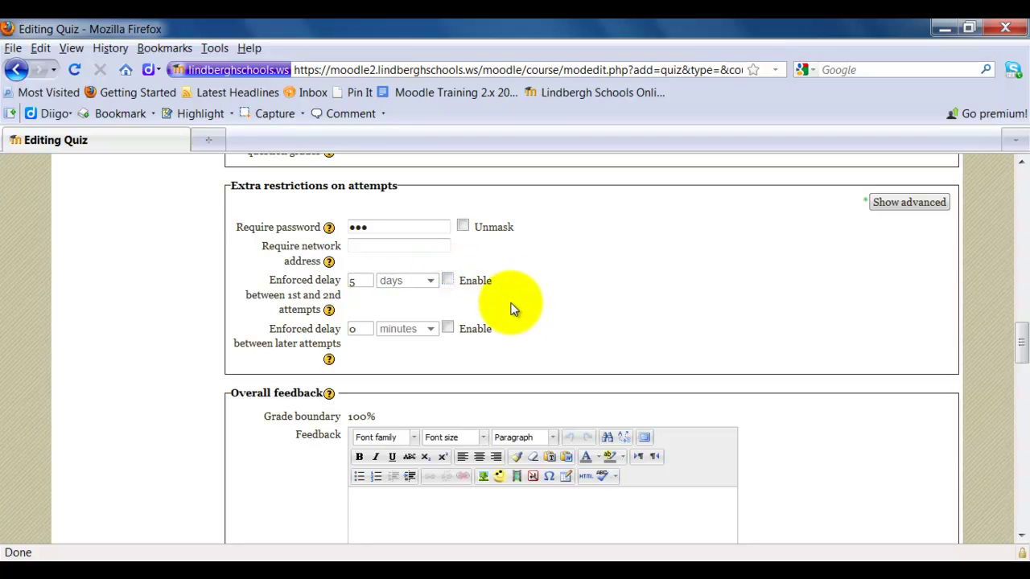
left_click(635, 321)
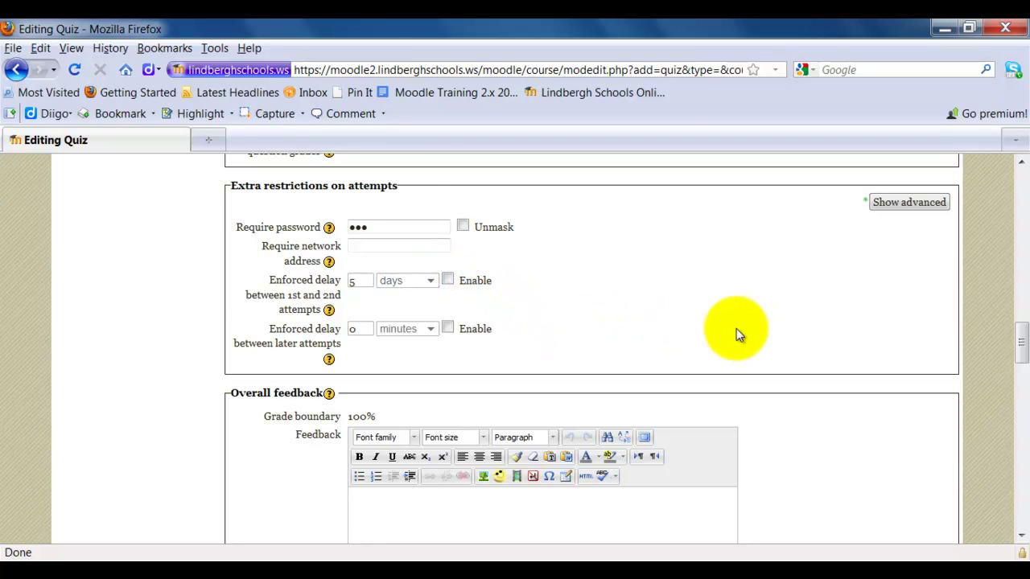
scroll(708, 326, "down", 2)
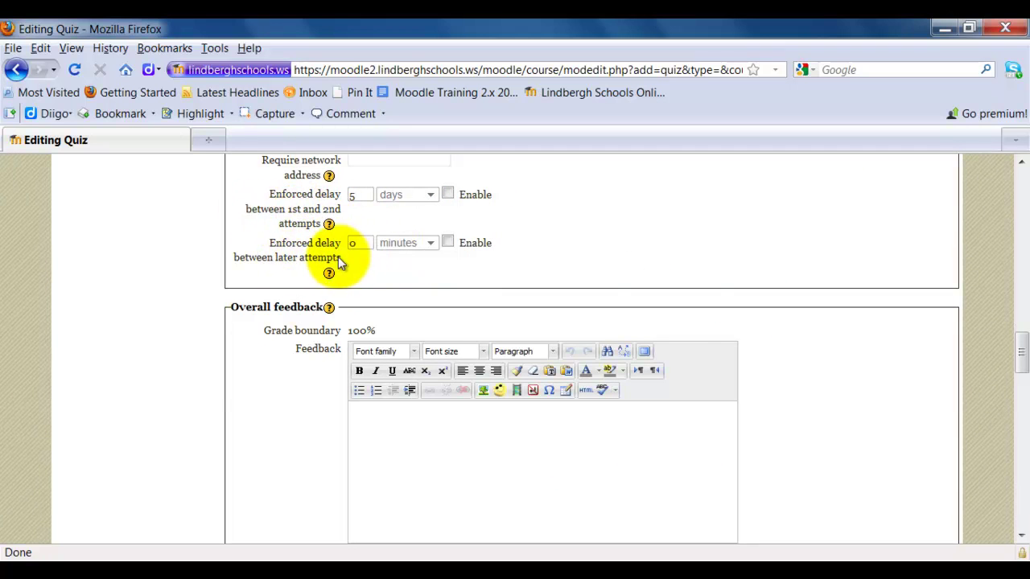
left_click(884, 407)
scroll(884, 406, "down", 2)
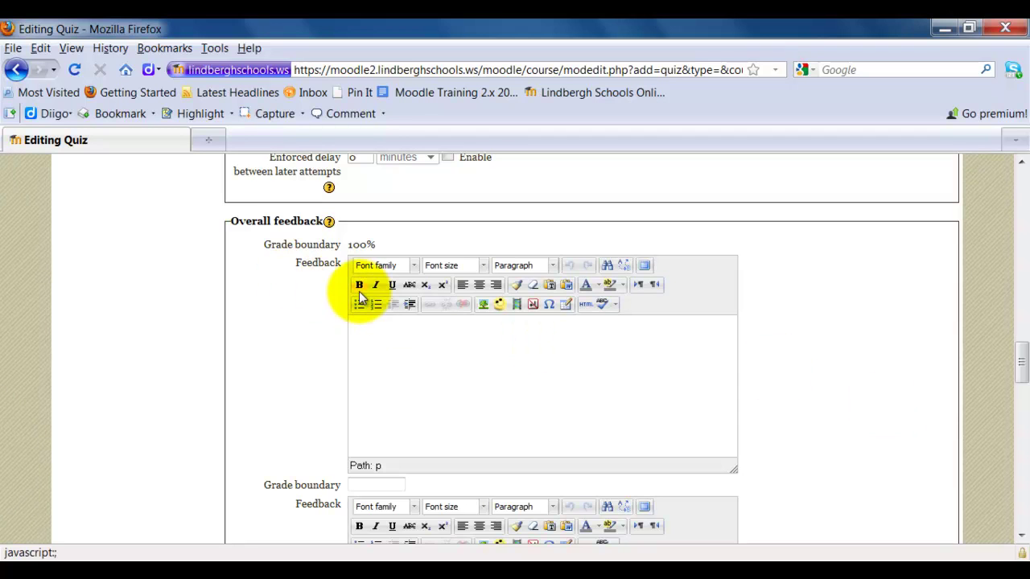
scroll(832, 341, "down", 2)
scroll(832, 341, "up", 2)
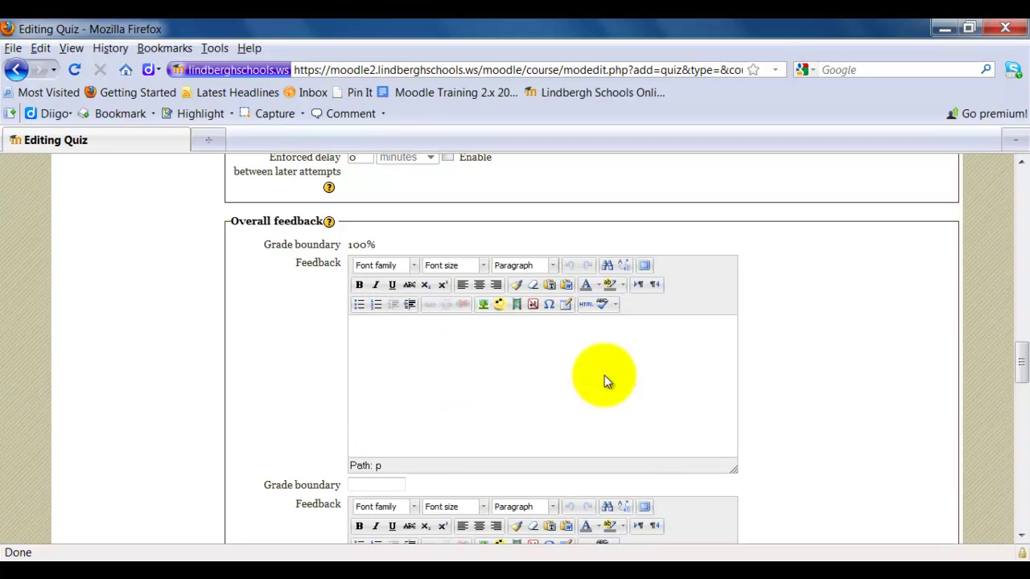
scroll(829, 392, "down", 4)
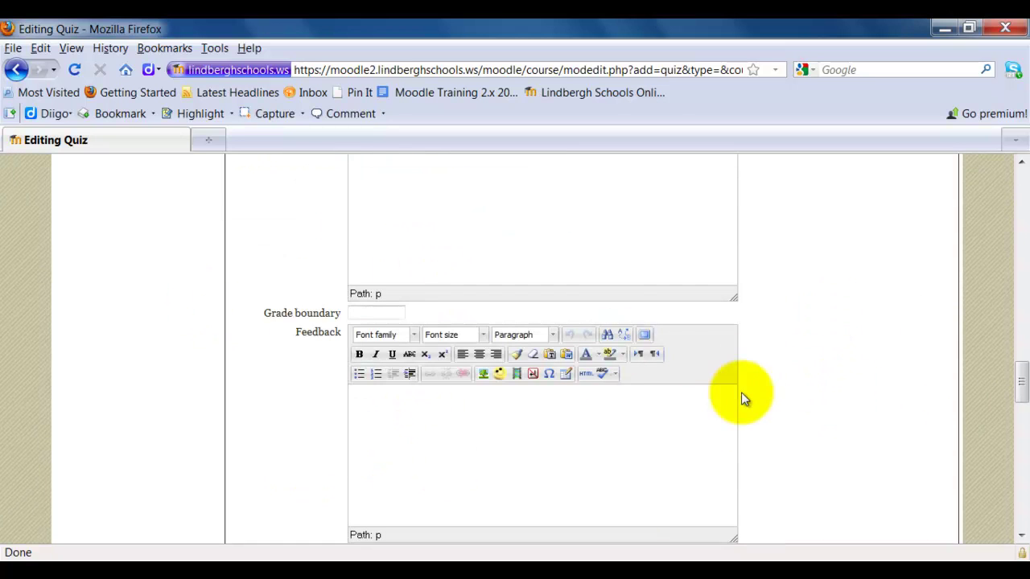
scroll(879, 331, "down", 4)
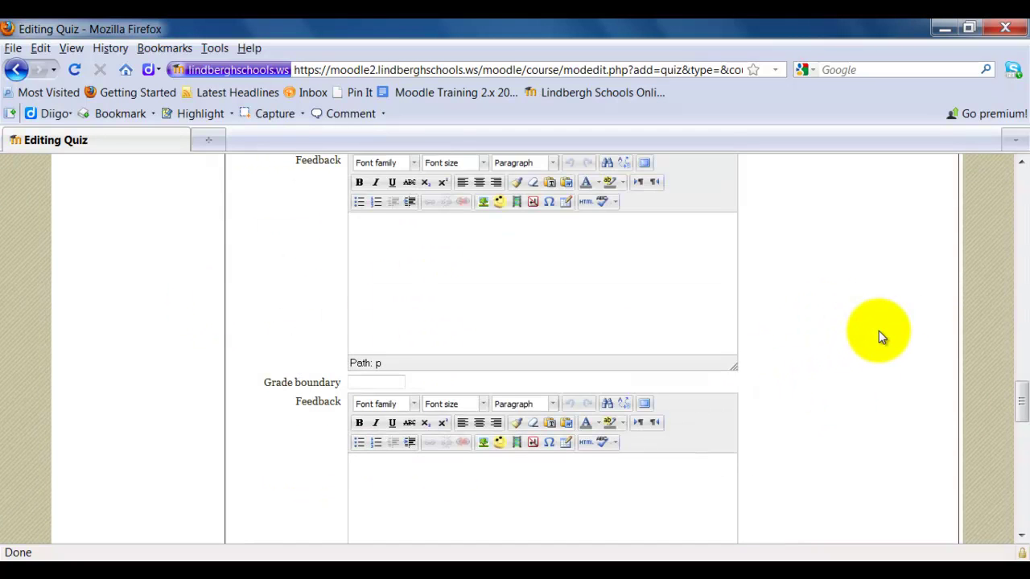
scroll(879, 331, "down", 15)
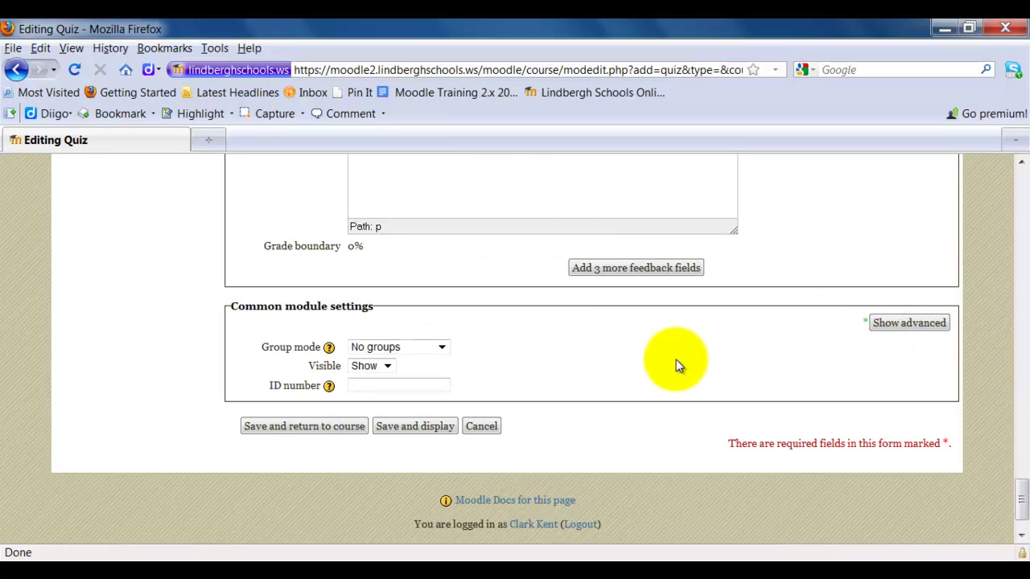
- Save the quiz, return to the course, and open Sample Quiz from Topic 1
left_click(315, 426)
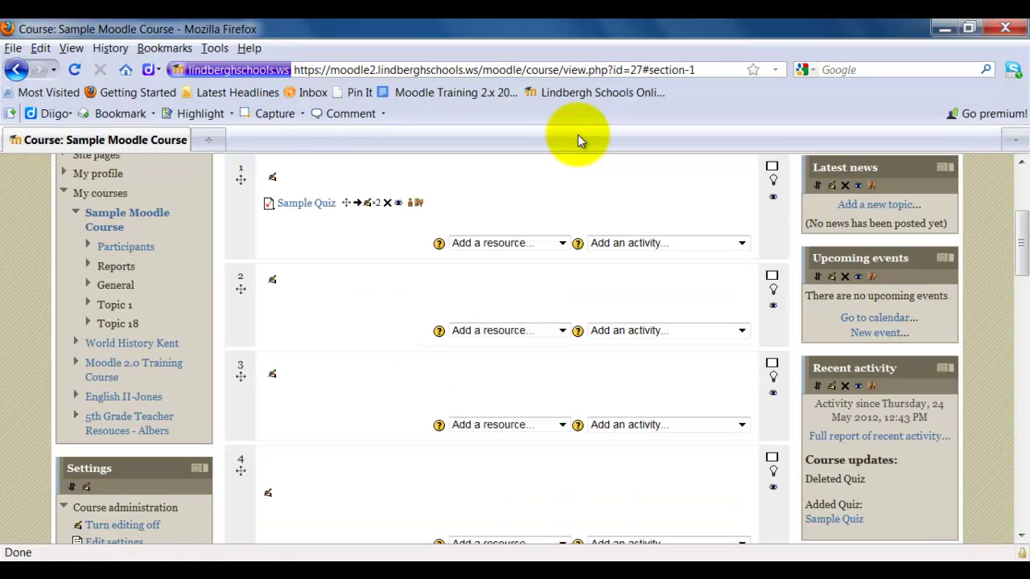
left_click_drag(1019, 230, 1019, 214)
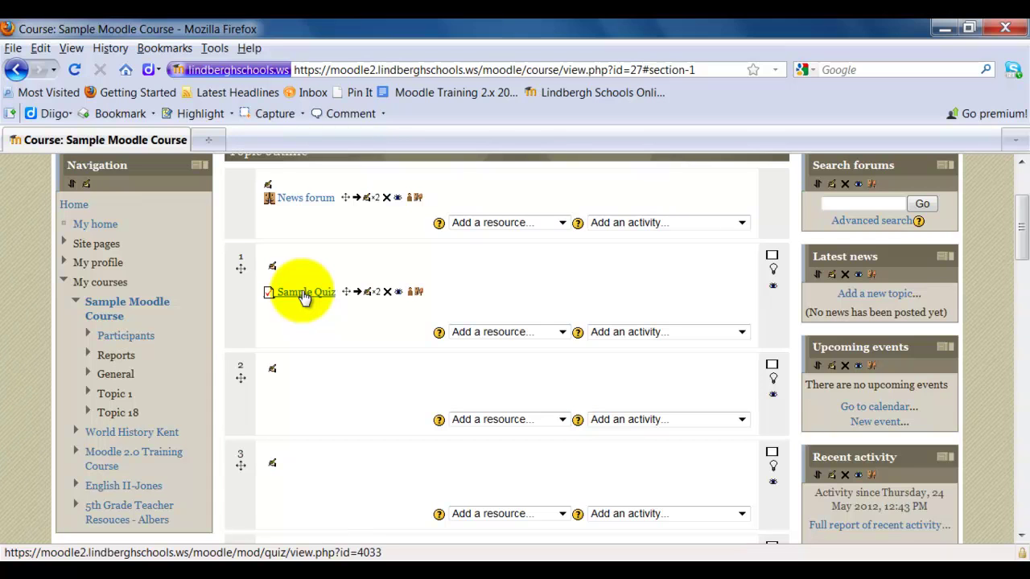
left_click(304, 296)
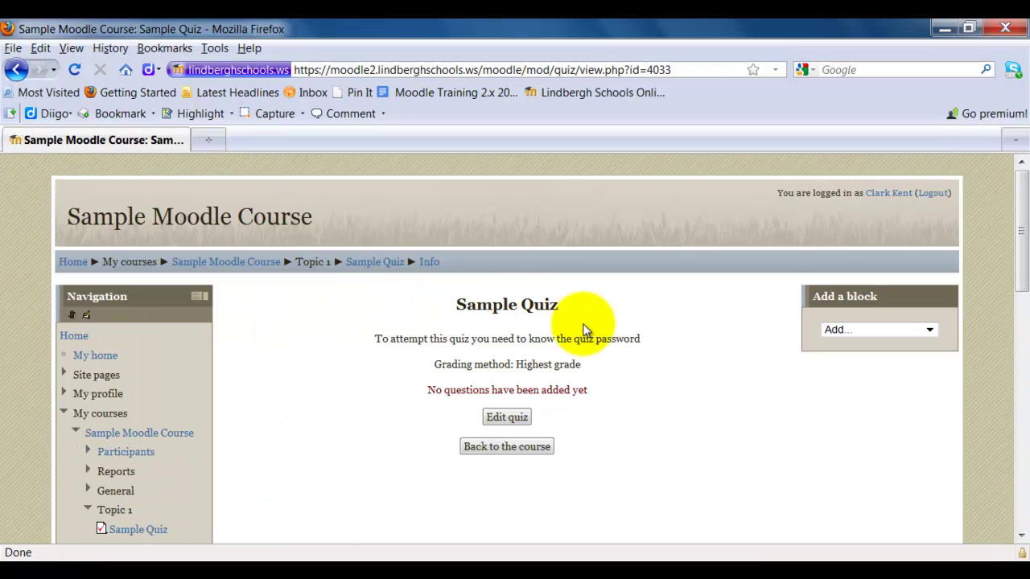
scroll(658, 383, "down", 2)
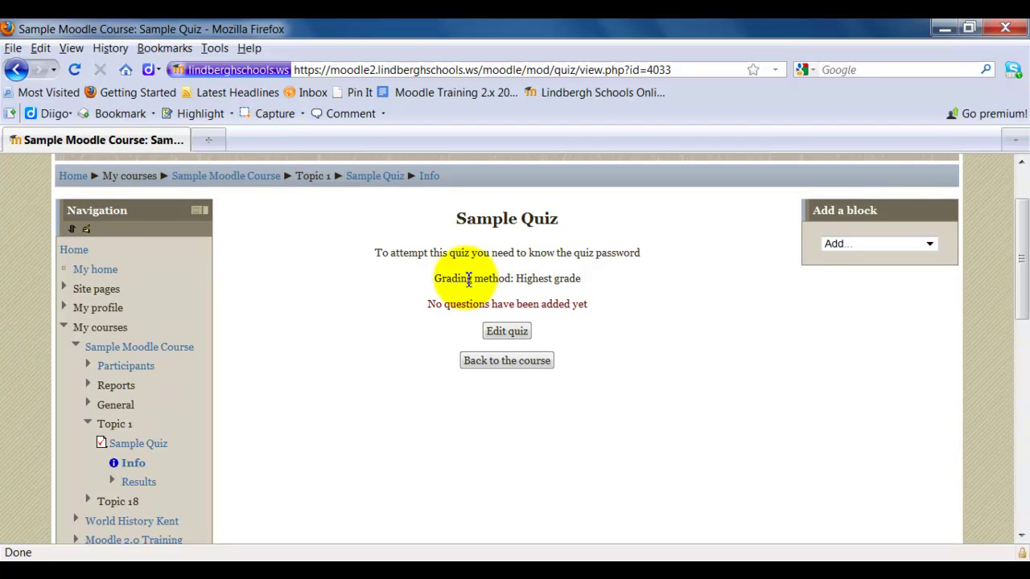
- Open Sample Quiz's Edit quiz page showing the empty Page 1 and bank questions
left_click(509, 335)
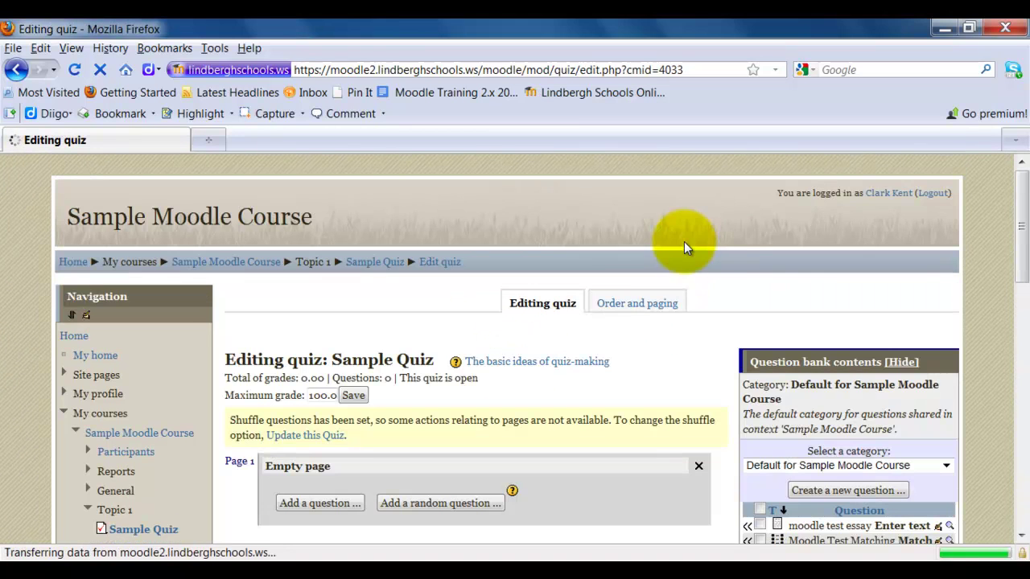
scroll(724, 267, "down", 2)
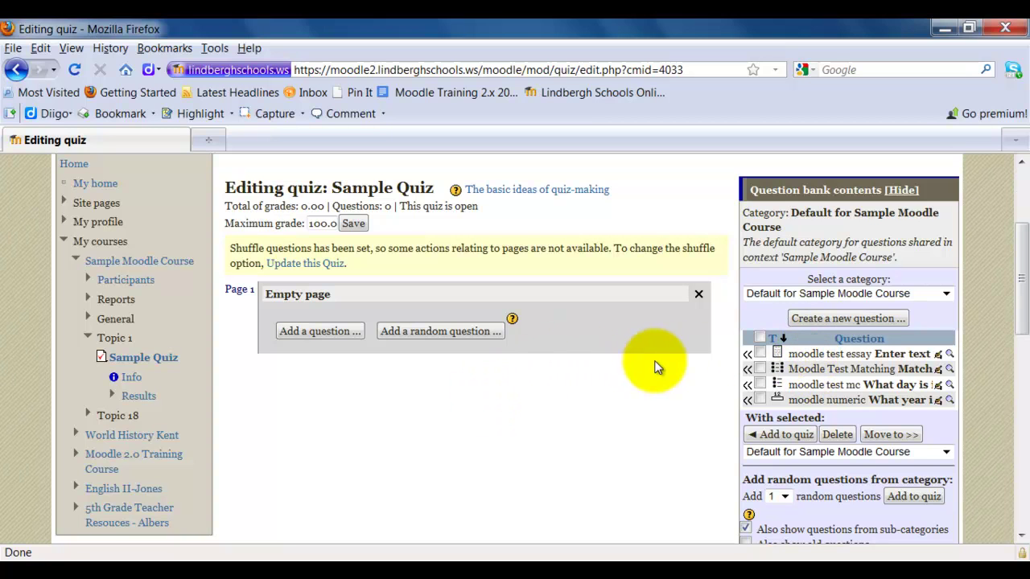
- Add the essay, matching, multiple choice and numerical questions from the World History Quiz (4) category to Sample Quiz
left_click(759, 338)
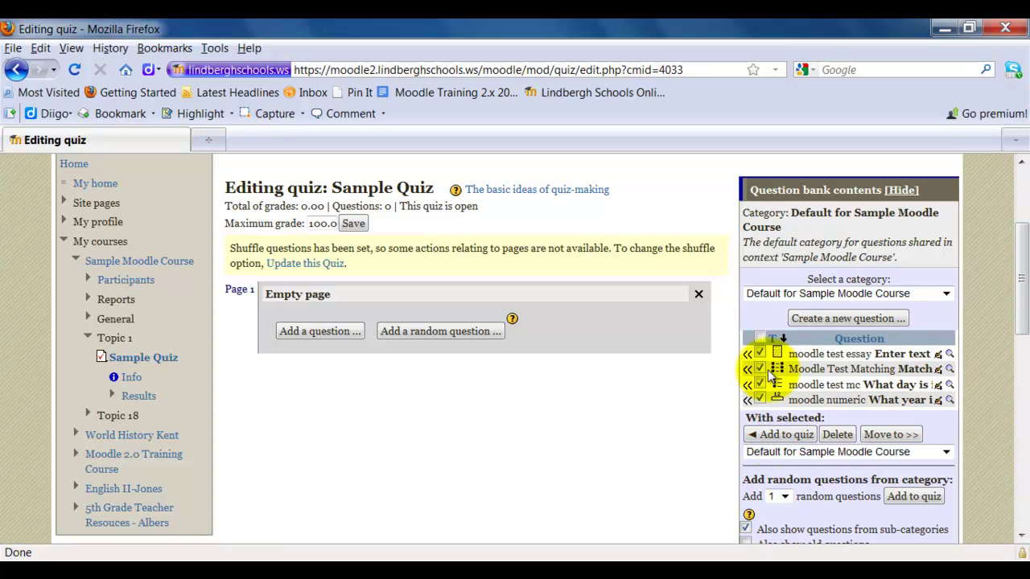
left_click(759, 338)
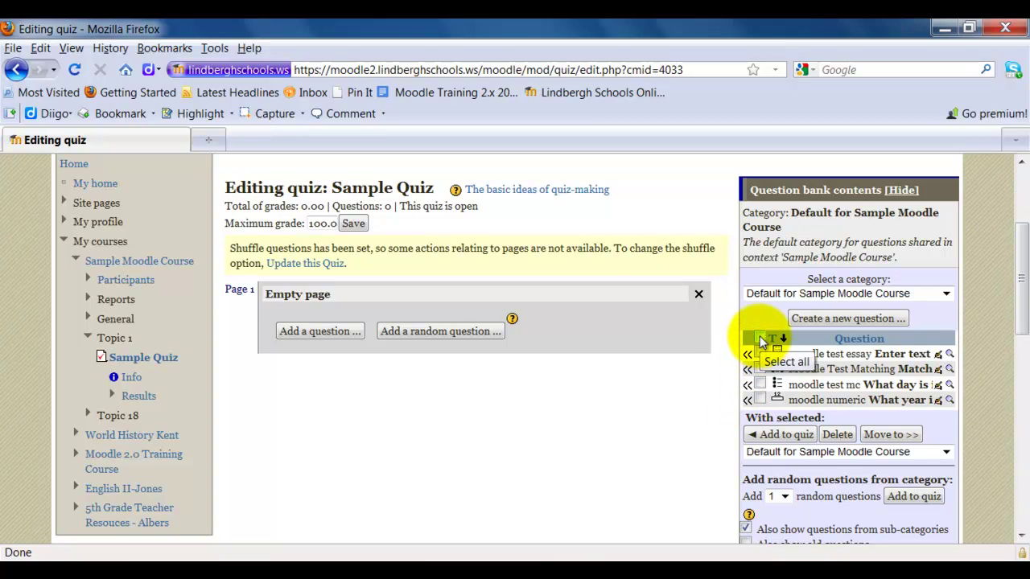
left_click(946, 294)
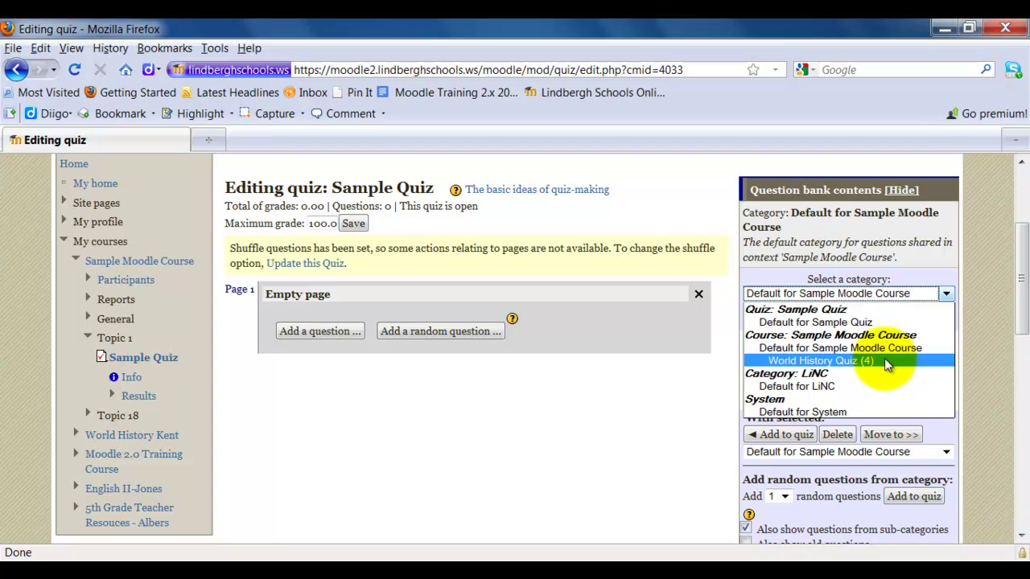
left_click(885, 360)
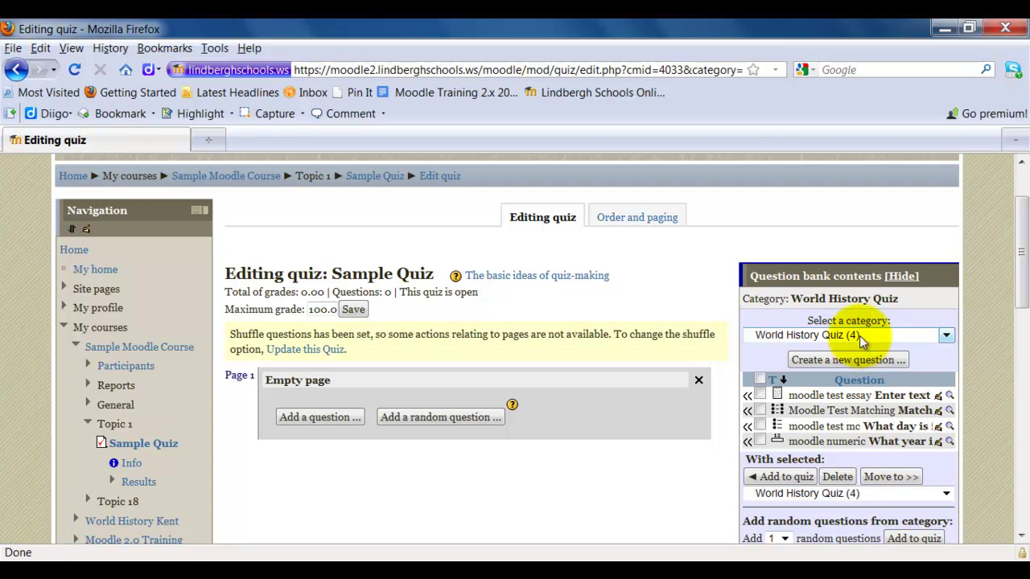
left_click(761, 378)
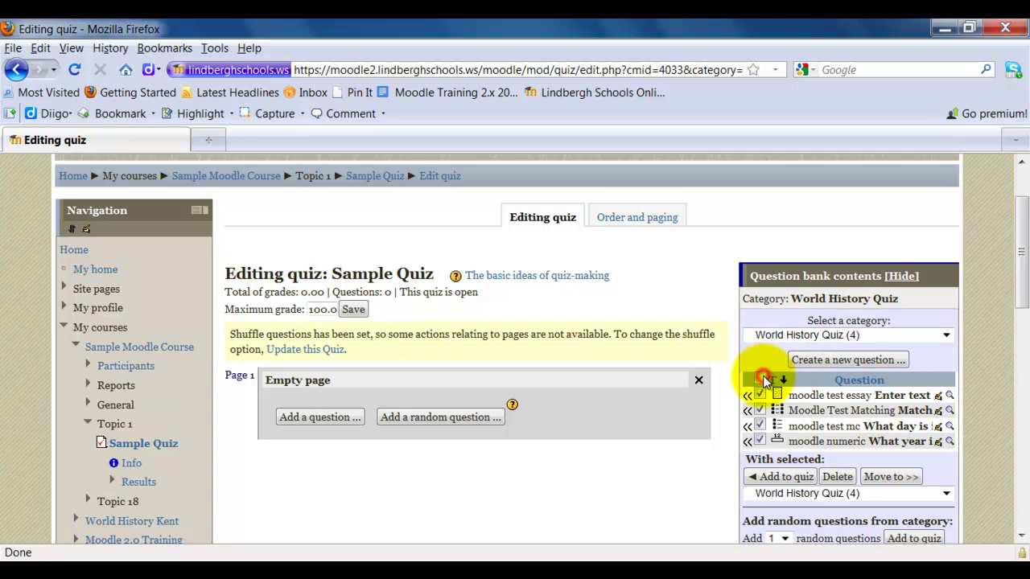
left_click(772, 479)
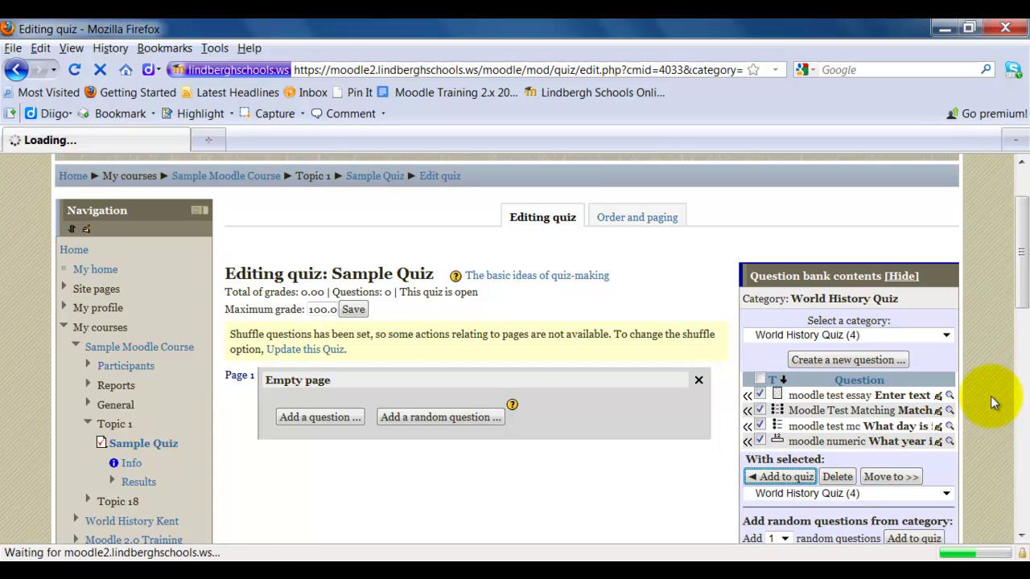
scroll(991, 396, "down", 4)
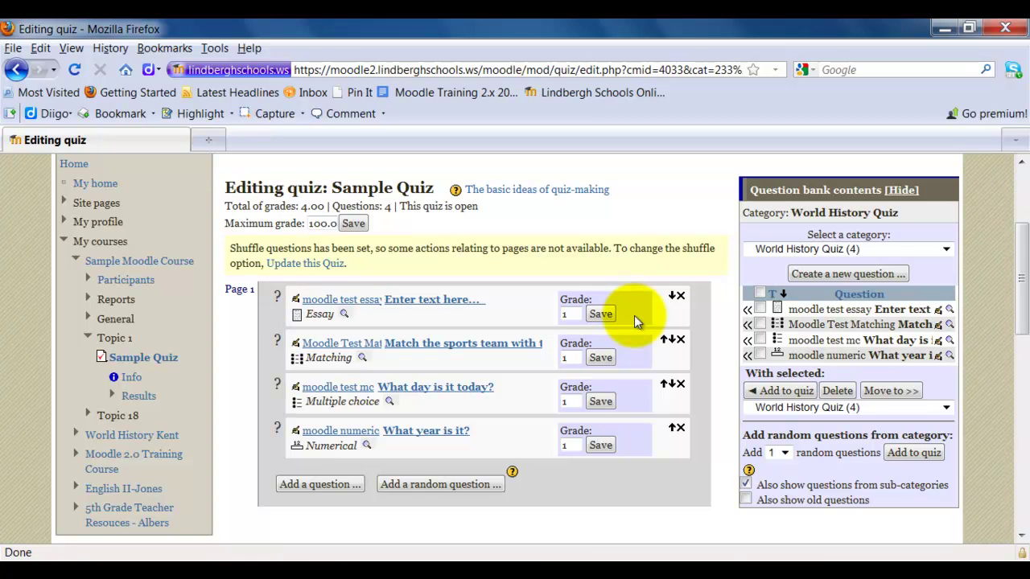
- Enter grade 5 for the essay and 2 each for the matching, multiple choice and numerical questions
double_click(567, 314)
type("2")
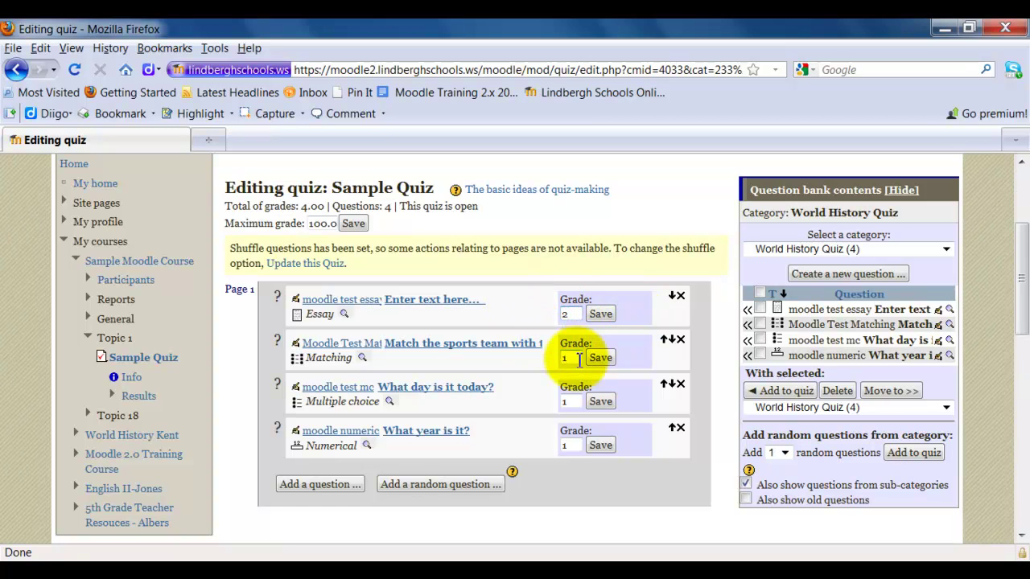
double_click(569, 357)
type("2")
double_click(568, 402)
type("2")
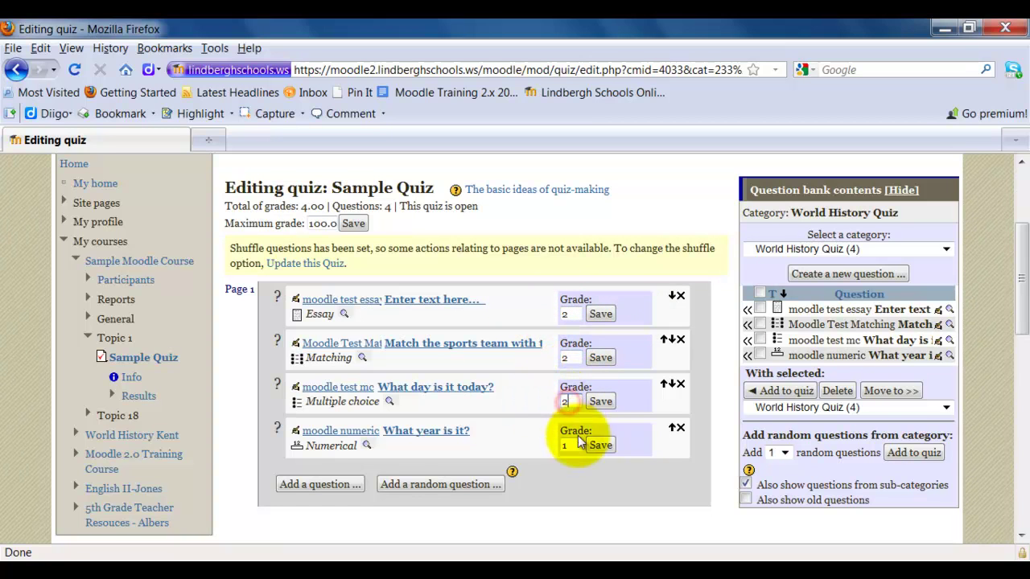
double_click(568, 445)
type("2")
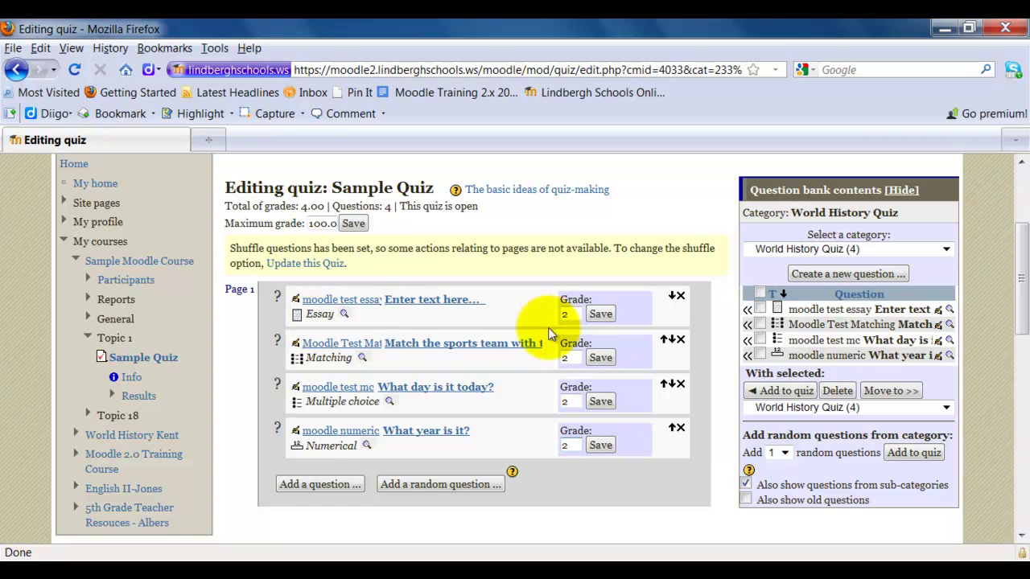
double_click(568, 314)
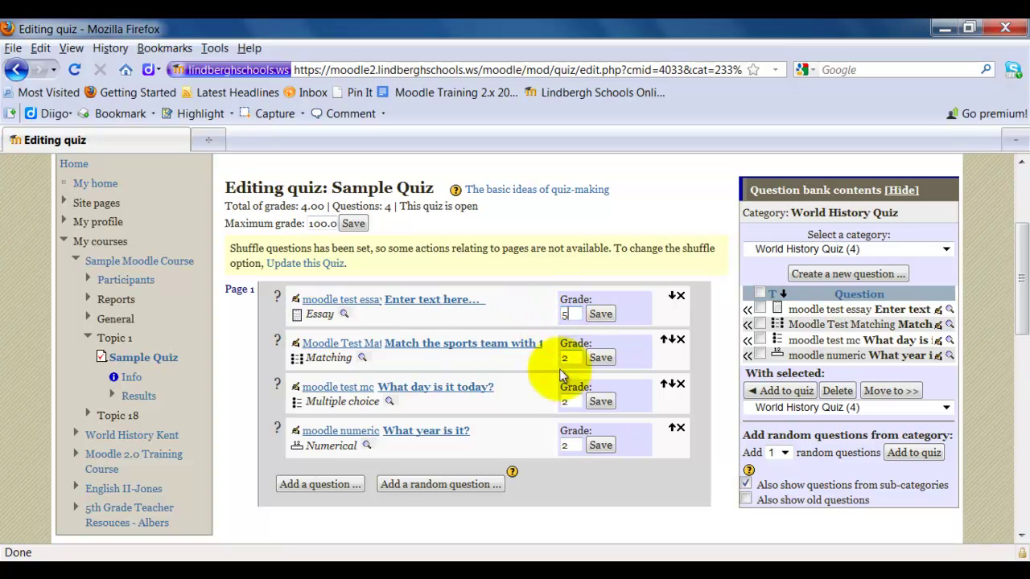
type("5")
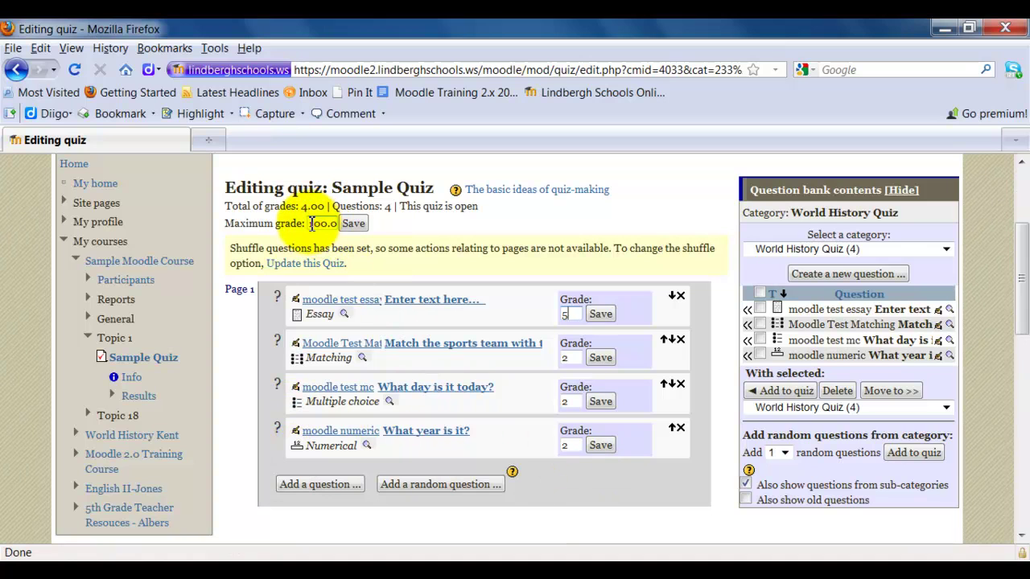
left_click_drag(311, 224, 359, 228)
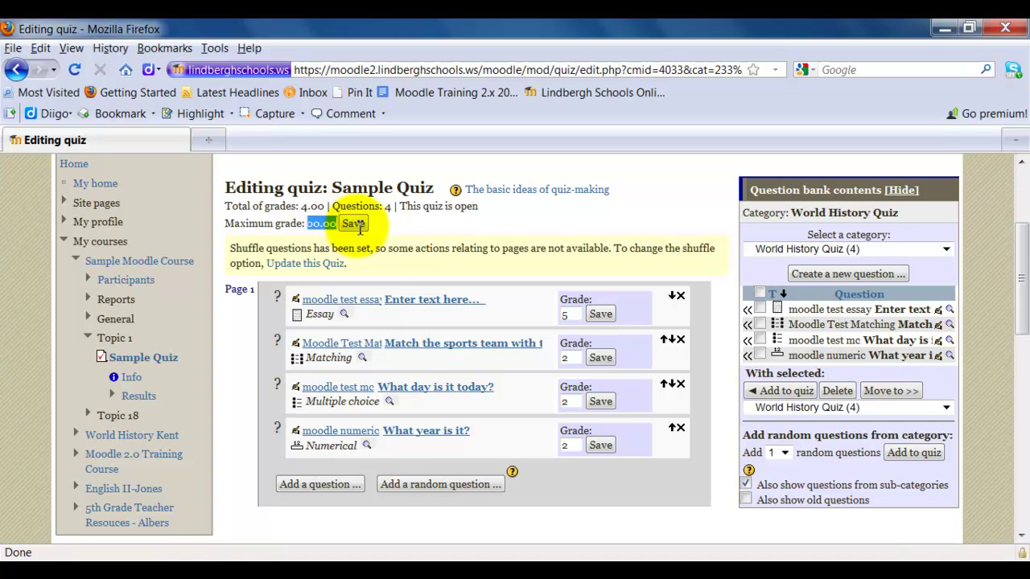
type("20")
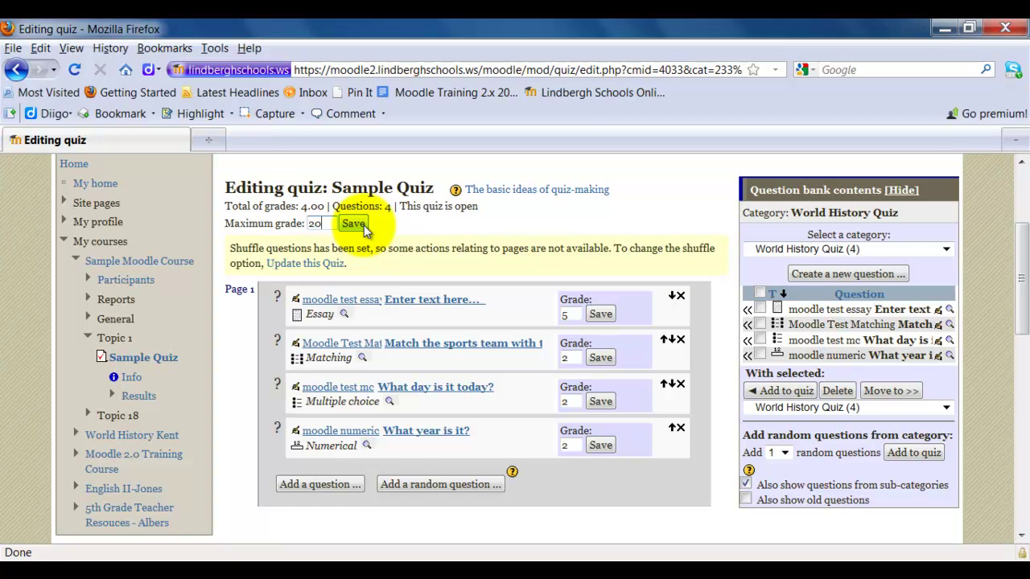
left_click(364, 225)
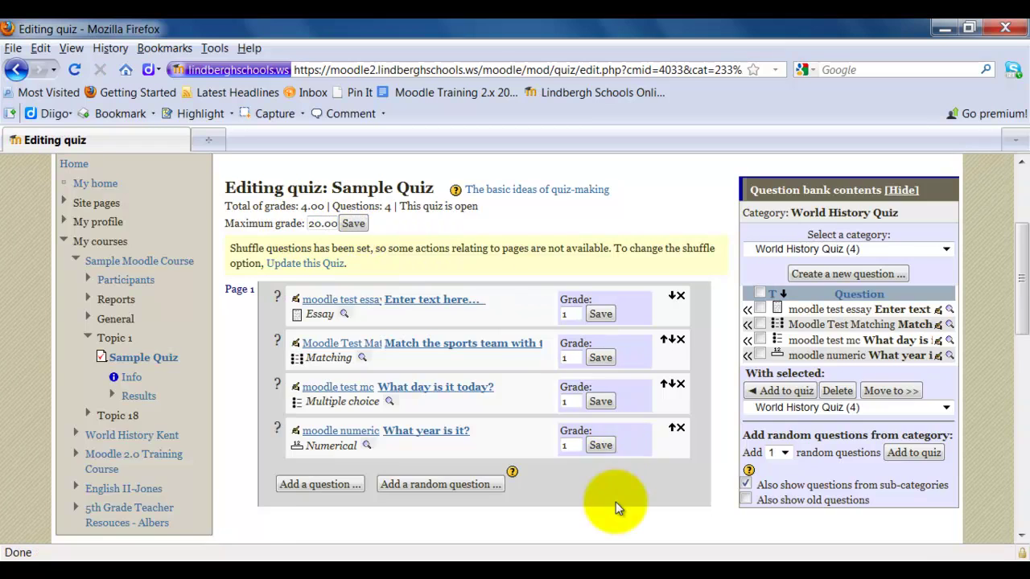
- Type 5 into the essay's grade box and 2 into each of the other three grade boxes
scroll(615, 499, "down", 2)
scroll(616, 498, "up", 2)
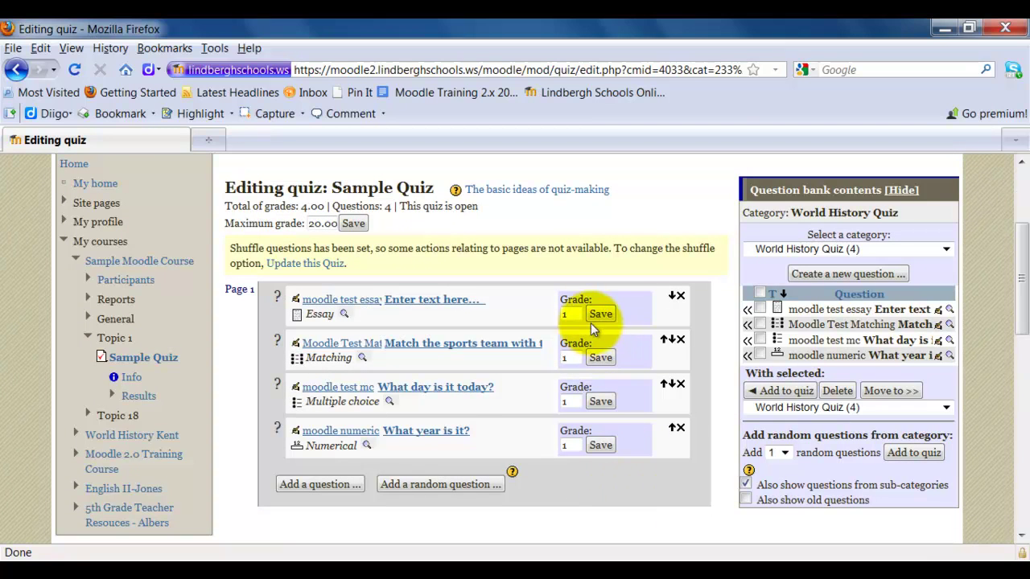
double_click(567, 313)
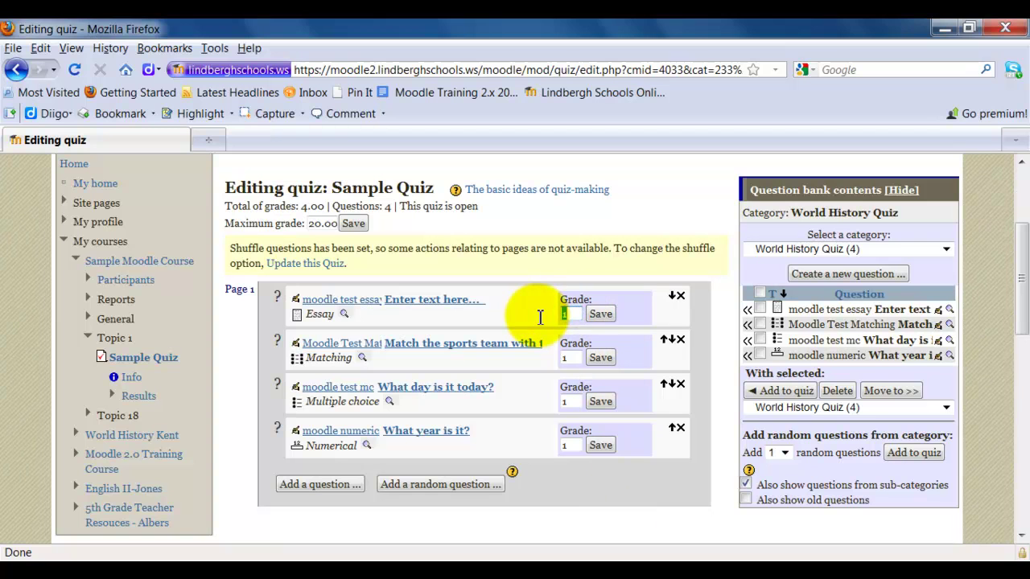
type("5")
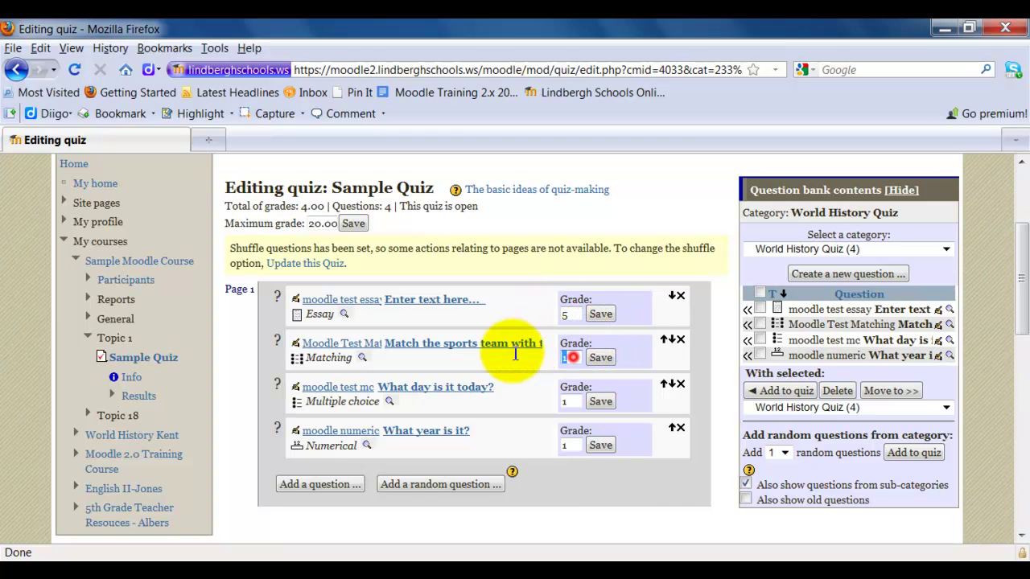
double_click(568, 357)
type("2")
double_click(569, 402)
type("2")
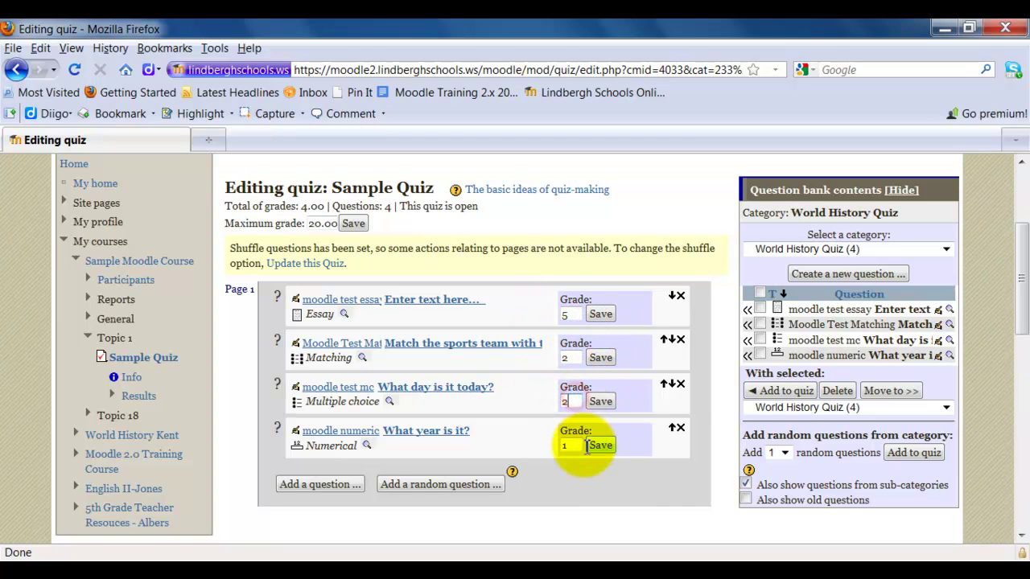
double_click(568, 445)
type("2")
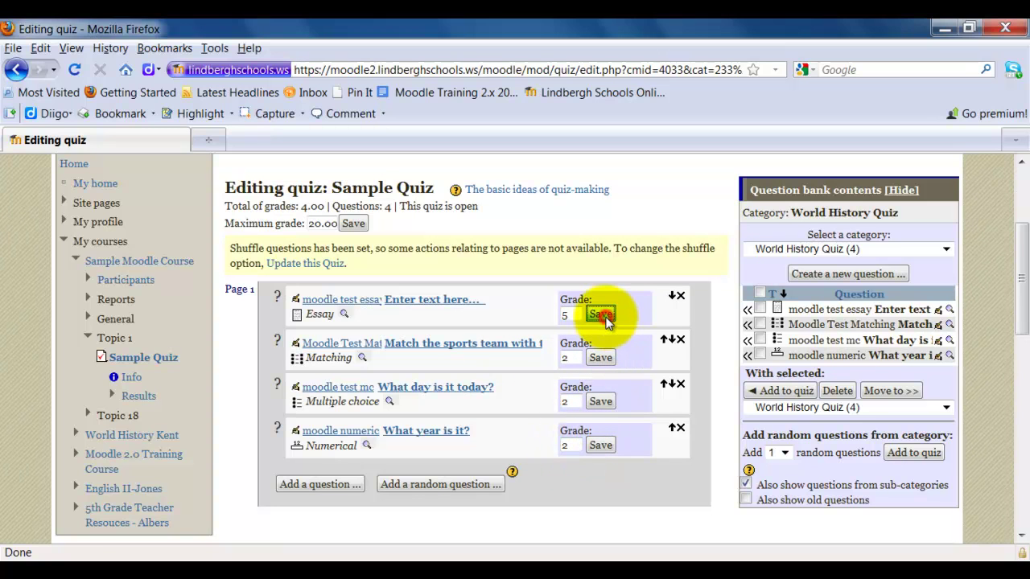
- Save the grades of 5 for the essay and 2 for each other question, totalling 11.00
left_click(603, 315)
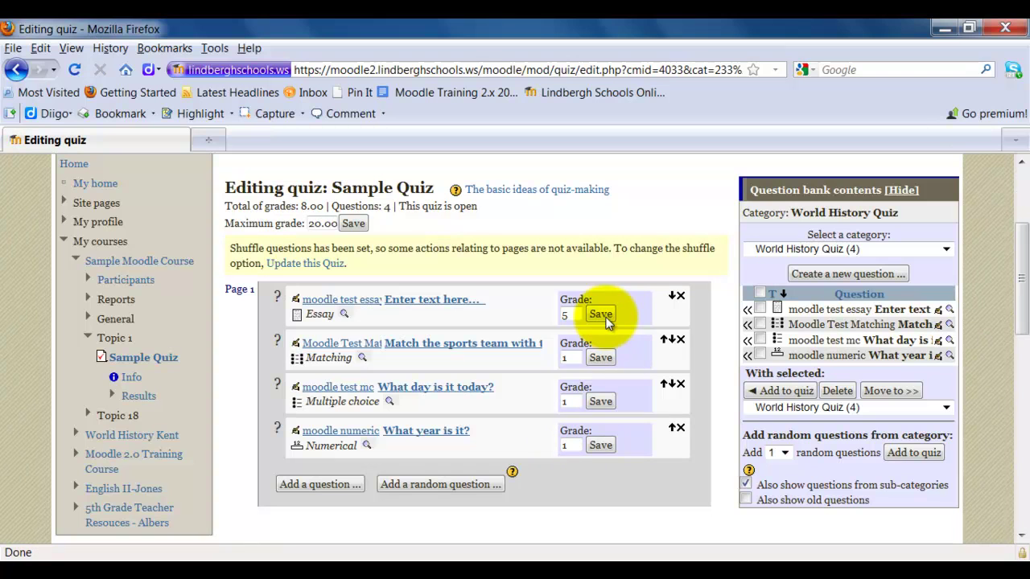
double_click(574, 362)
type("2")
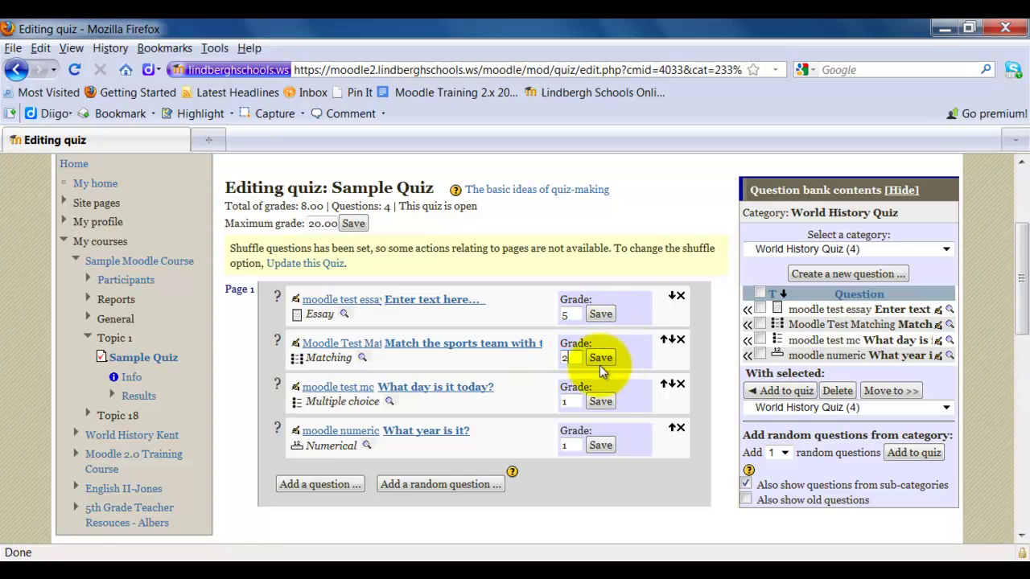
left_click(601, 358)
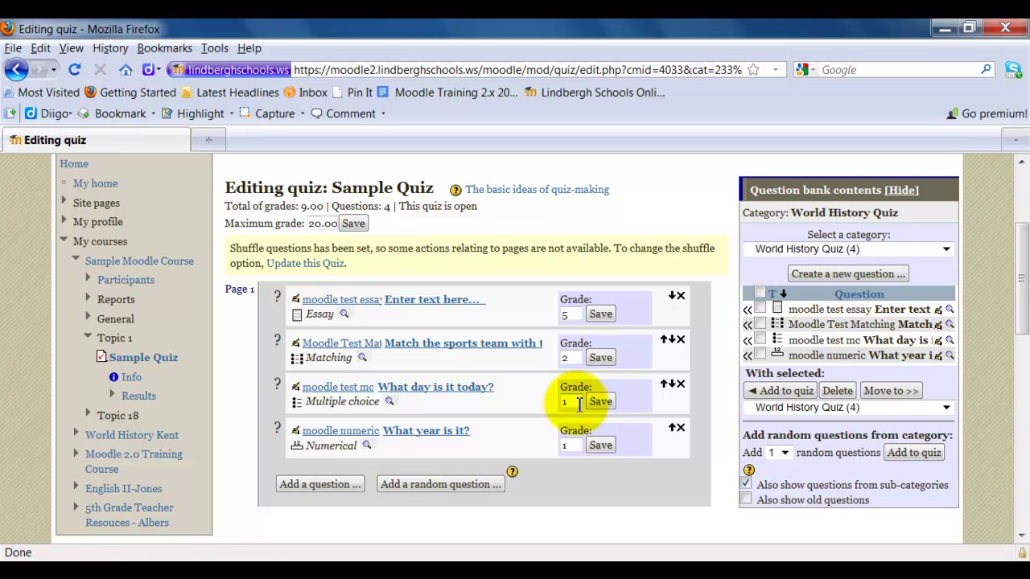
double_click(573, 402)
type("2")
left_click(600, 402)
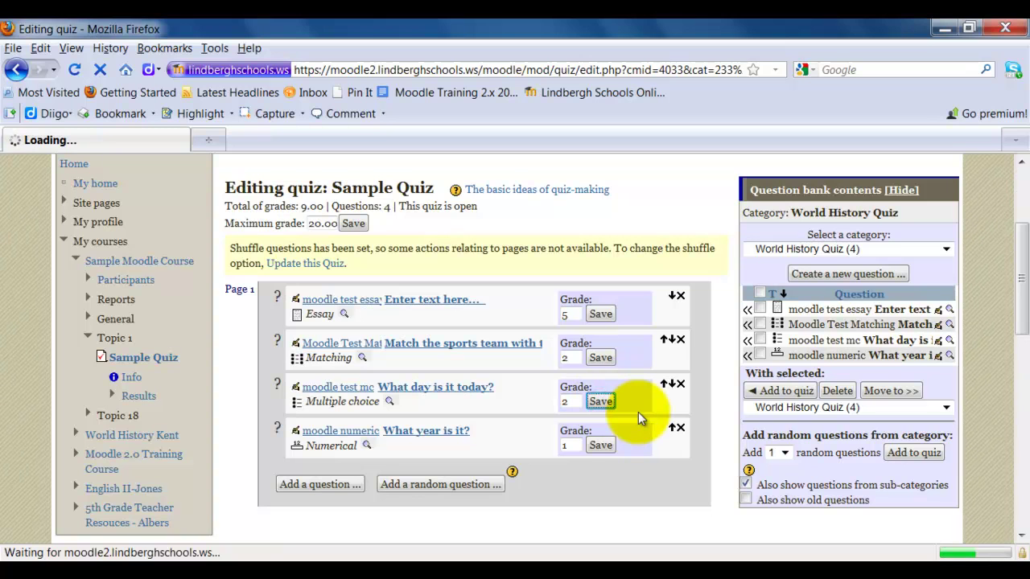
double_click(572, 444)
type("2")
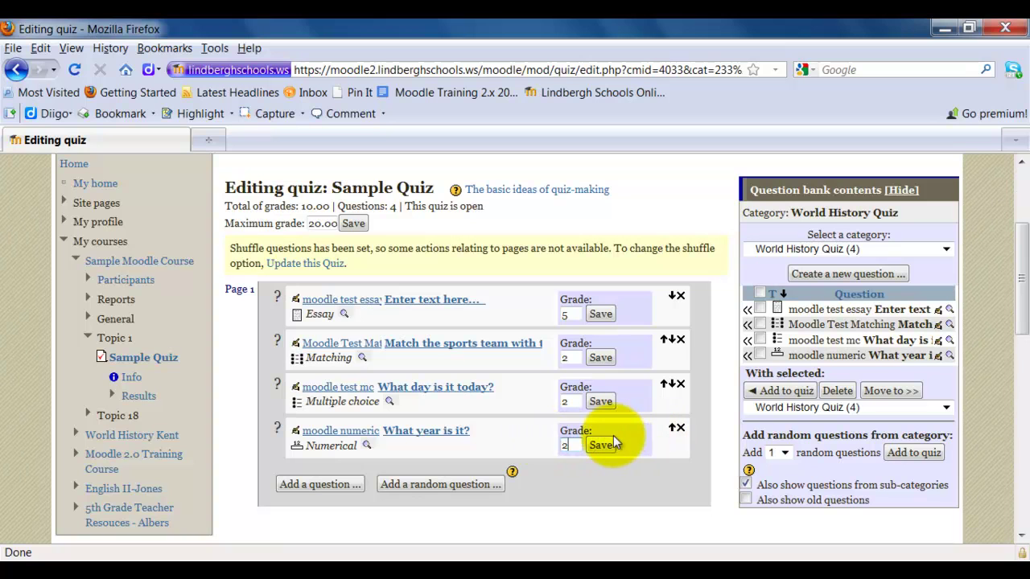
left_click(604, 445)
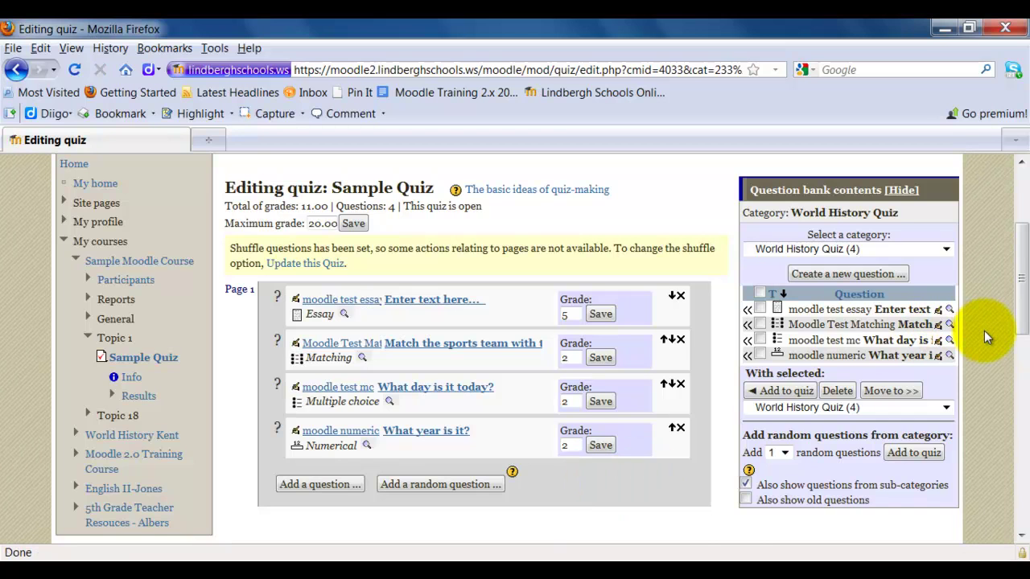
- Show the Order and paging view listing the four questions on Page 1, numbered 10 through 40
scroll(984, 331, "up", 2)
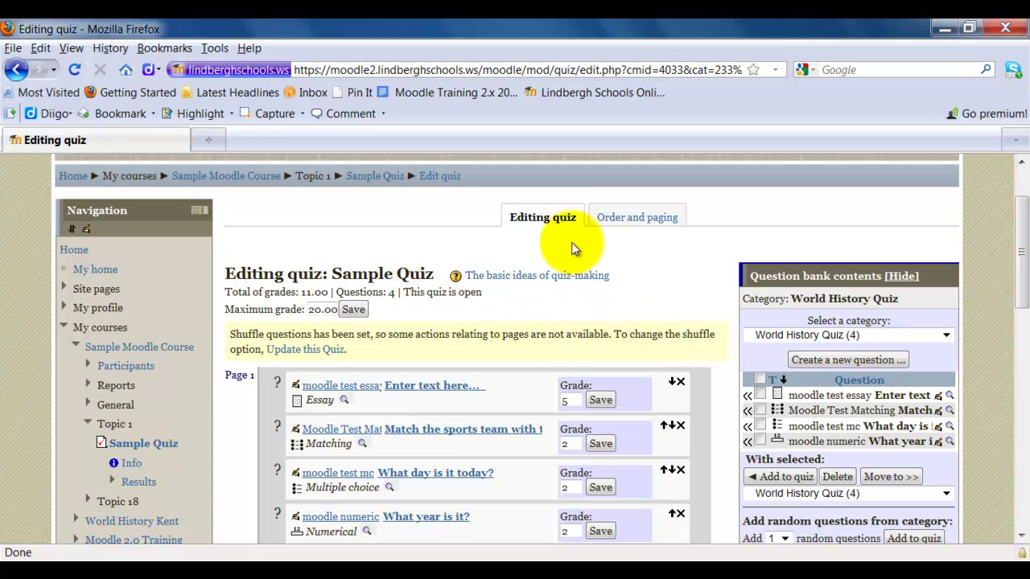
left_click(628, 216)
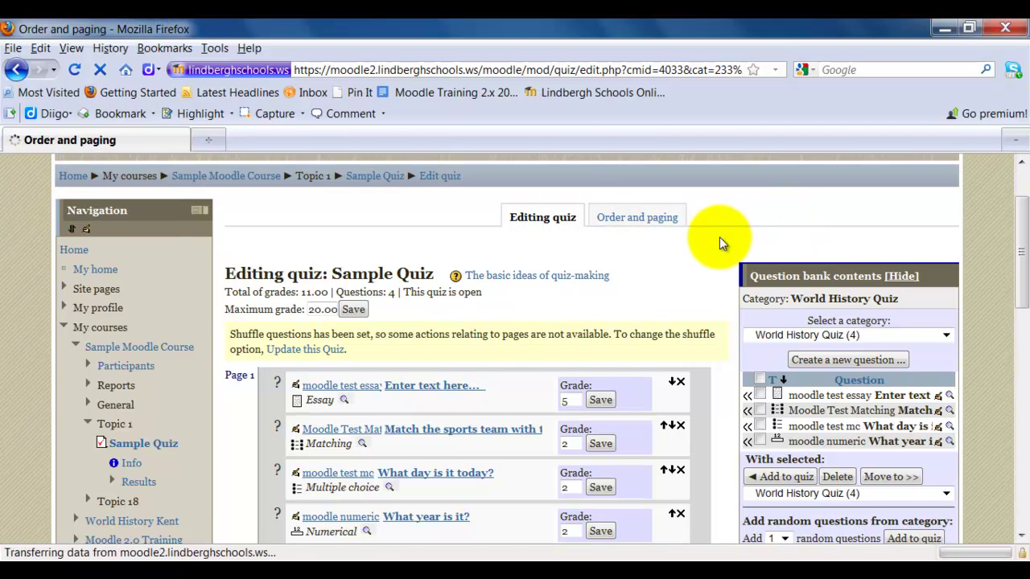
scroll(741, 262, "down", 4)
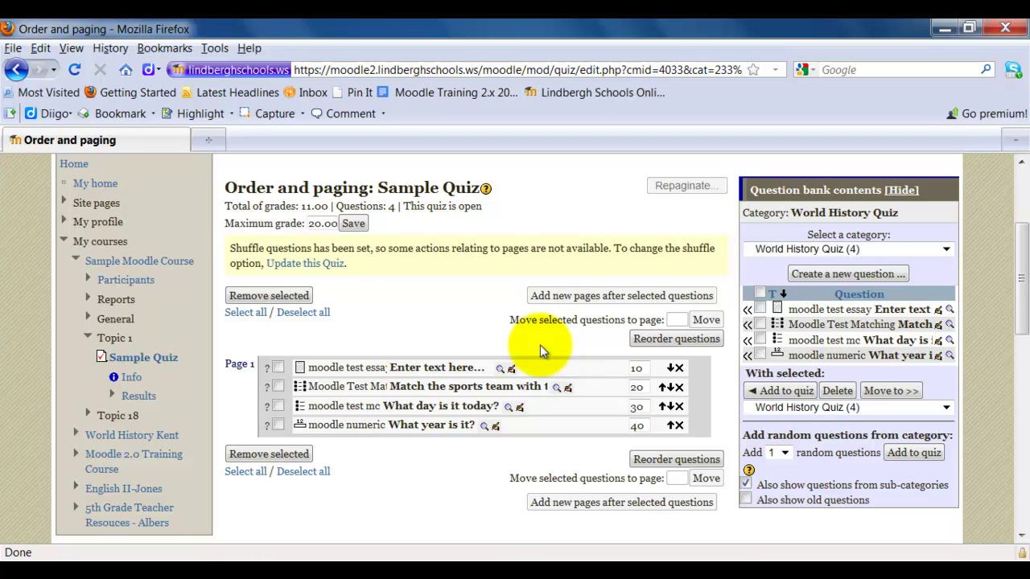
scroll(540, 344, "up", 2)
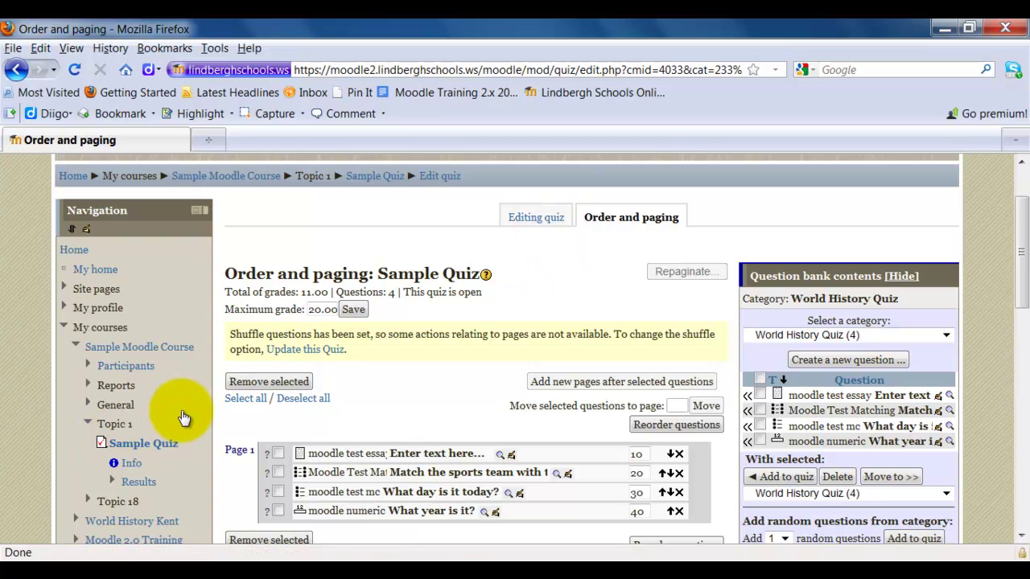
- Go to Sample Quiz and start an attempt, entering the quiz password to reach Question 1
left_click(142, 443)
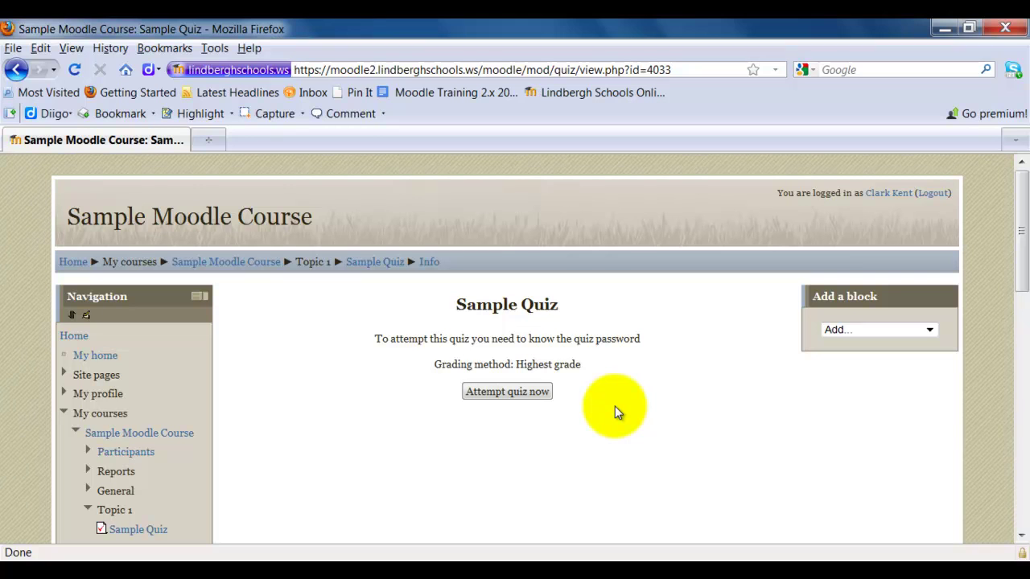
left_click(478, 393)
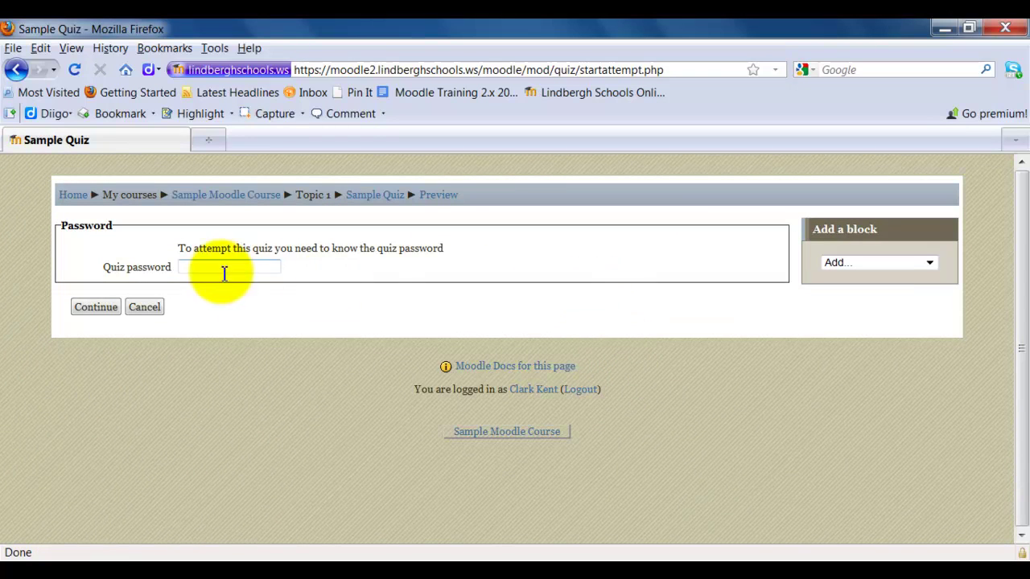
left_click(222, 270)
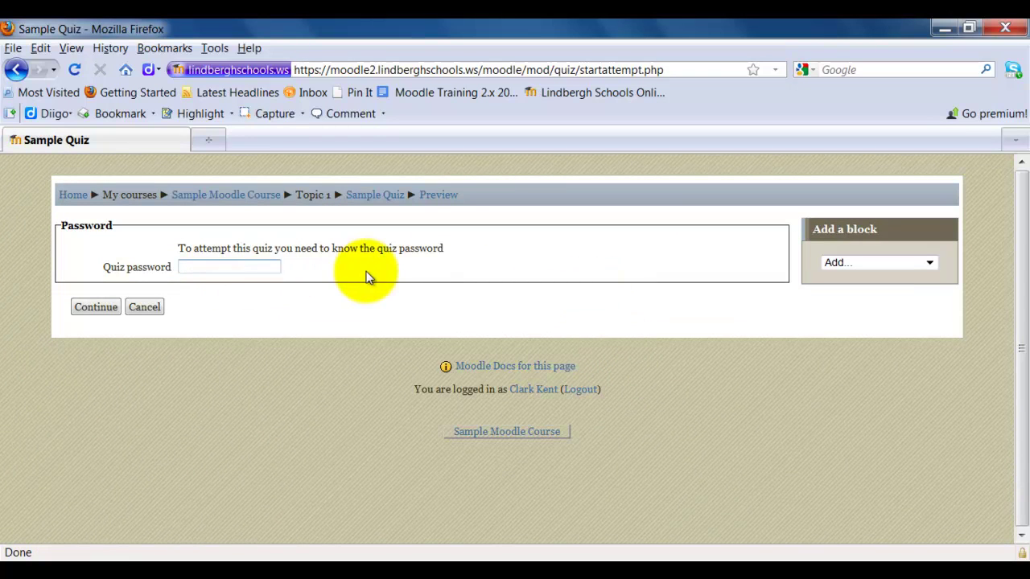
type("abc")
left_click(98, 311)
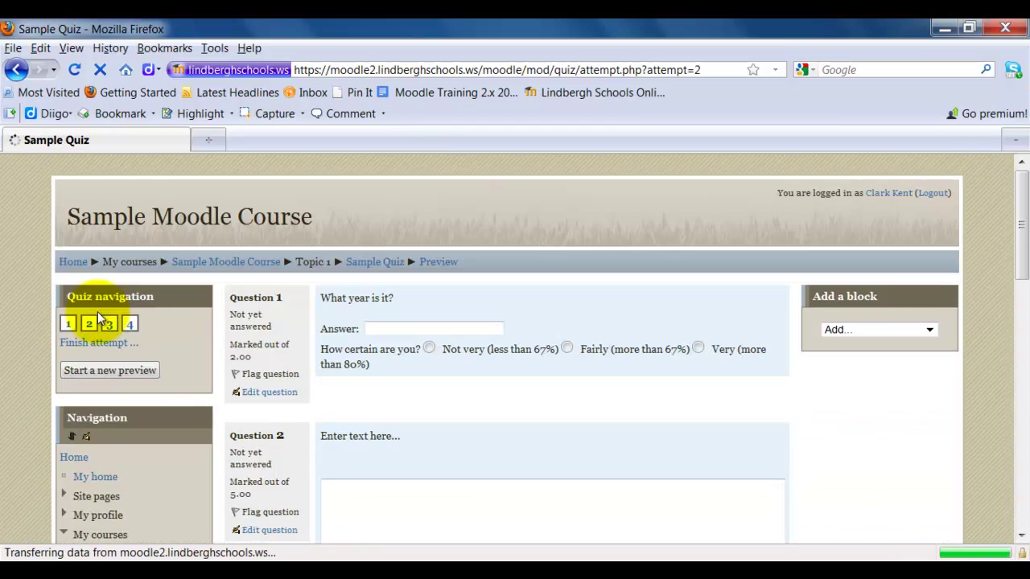
scroll(868, 436, "down", 2)
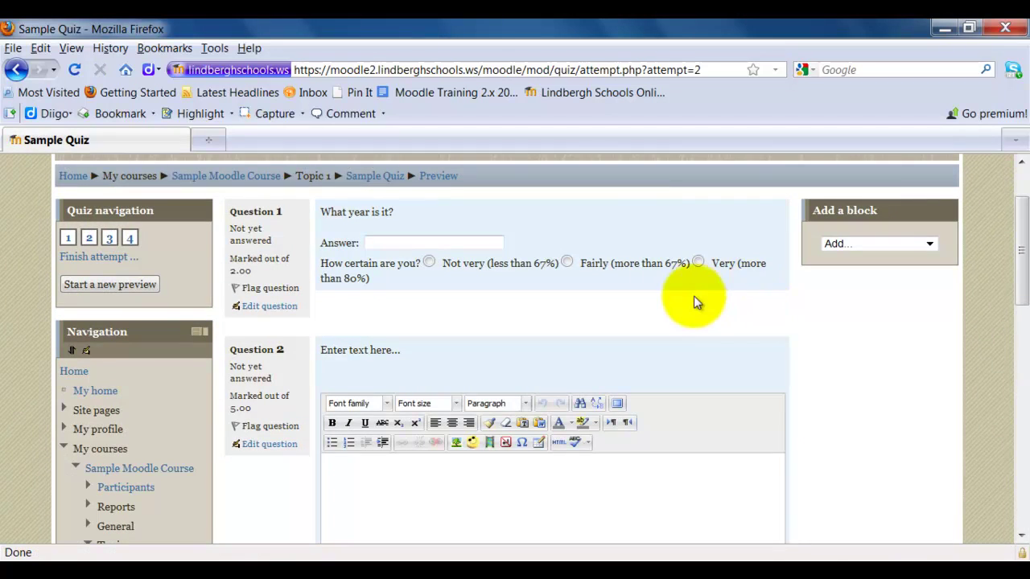
- Answer Question 1 with 2012 at Very certainty and write 'Test' as the Question 2 essay
left_click(387, 243)
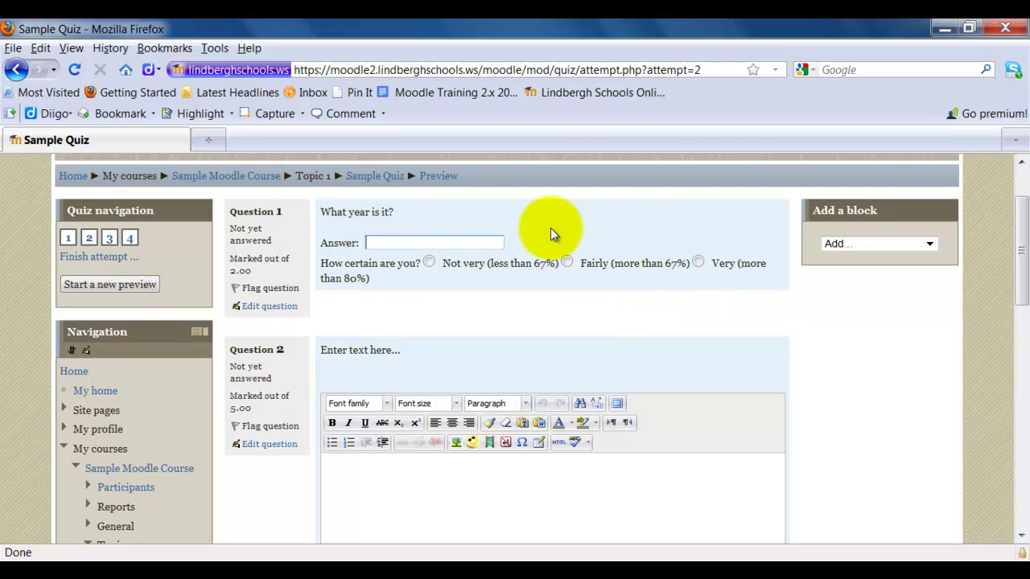
type("2012")
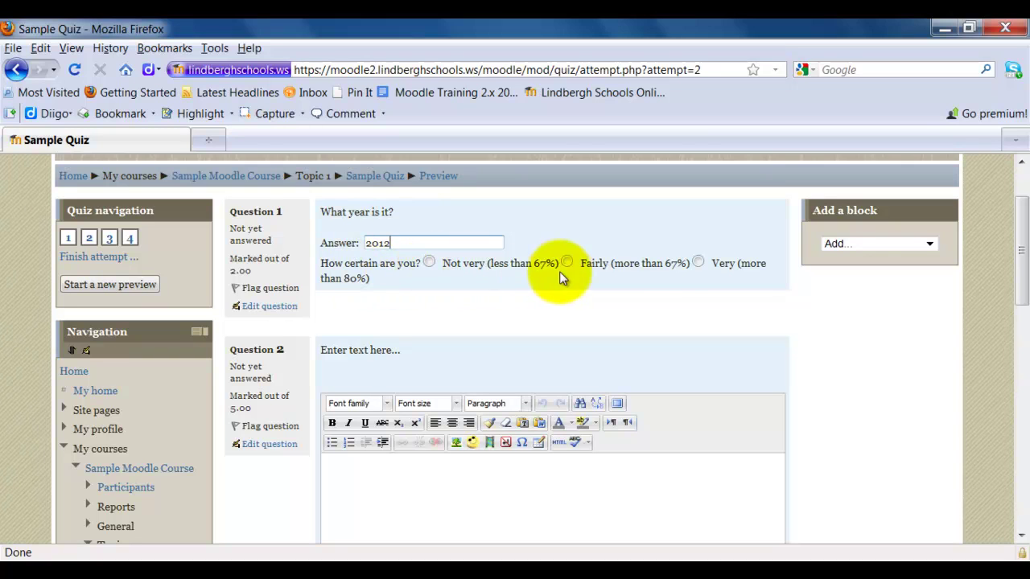
left_click(698, 264)
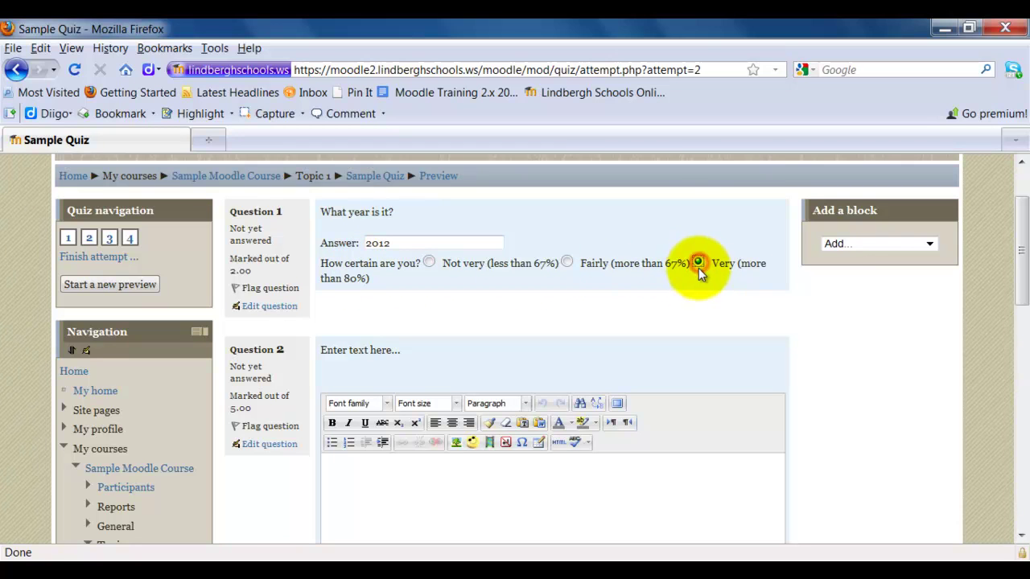
scroll(837, 370, "down", 4)
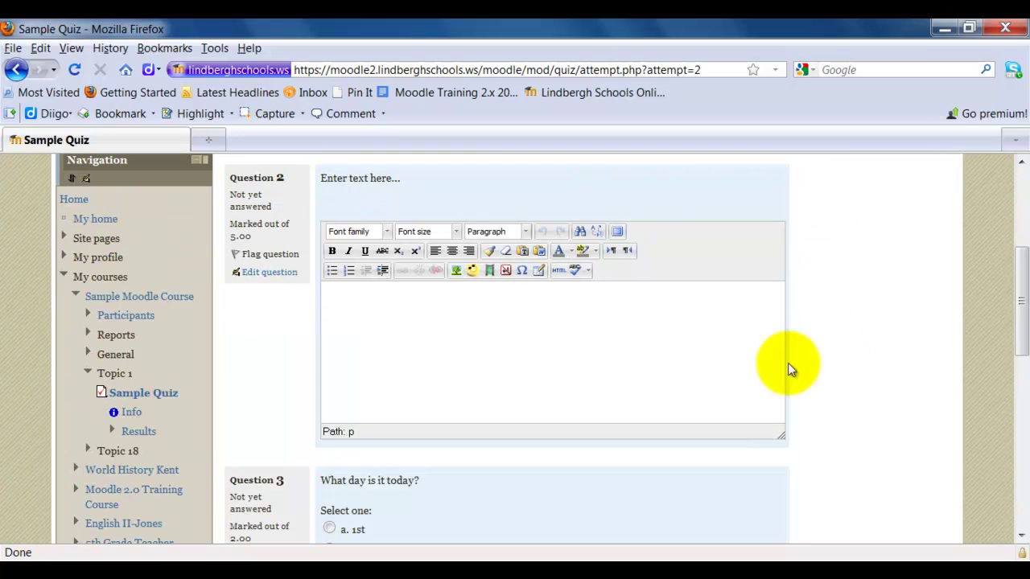
left_click(437, 324)
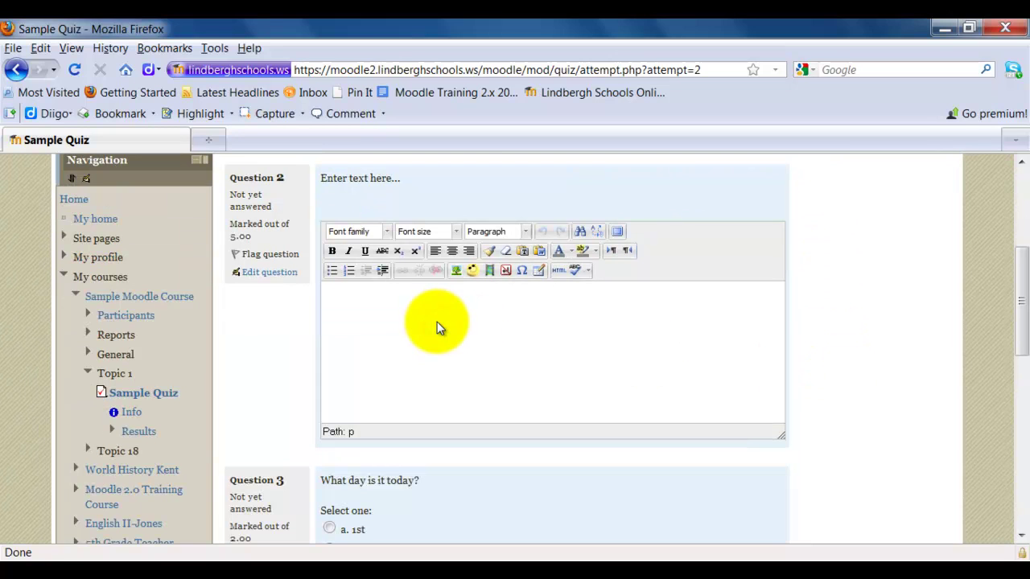
type("Test")
- Answer Question 3 with 24th and mark it Very certain
scroll(864, 422, "down", 4)
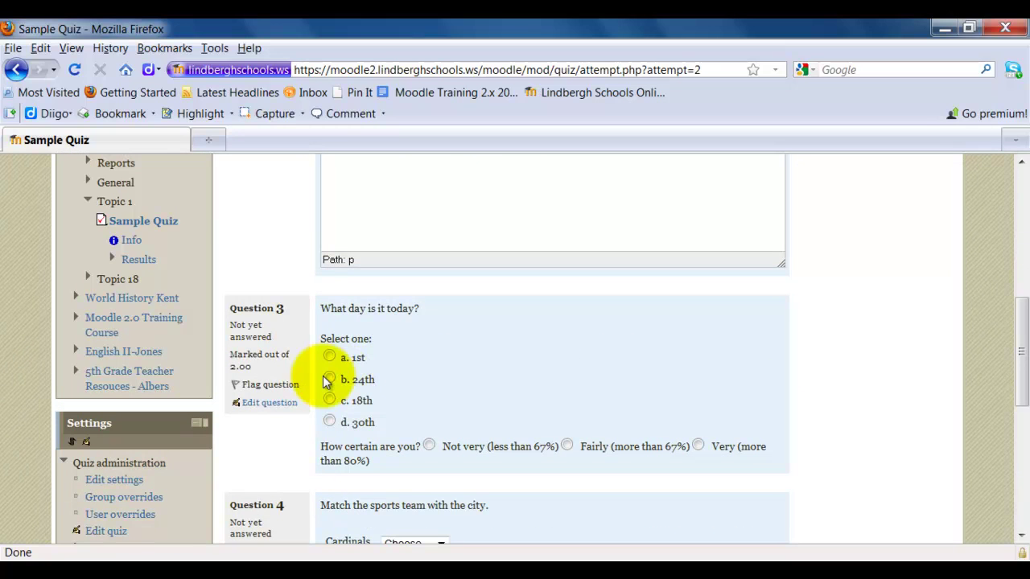
left_click(329, 378)
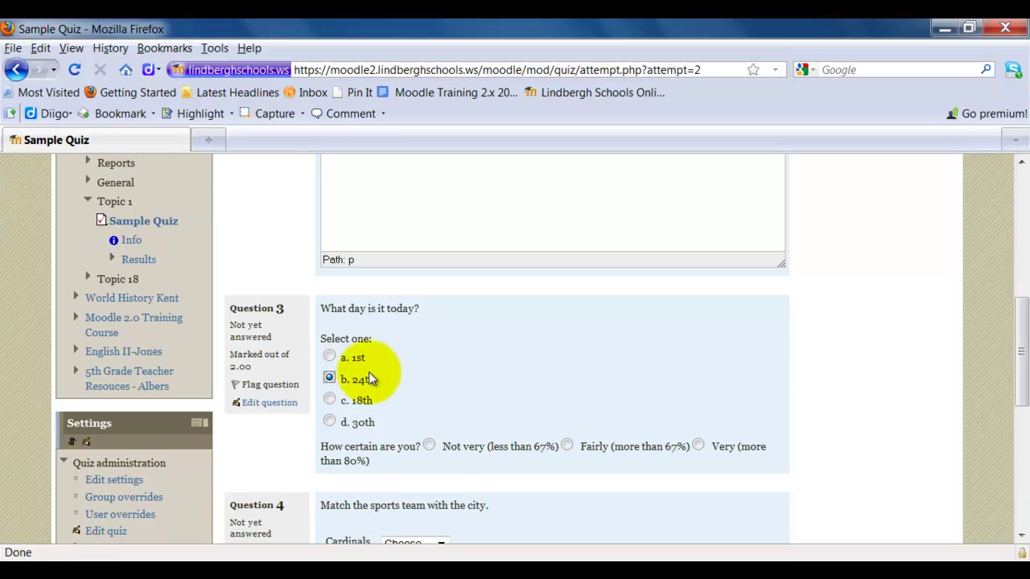
left_click(698, 446)
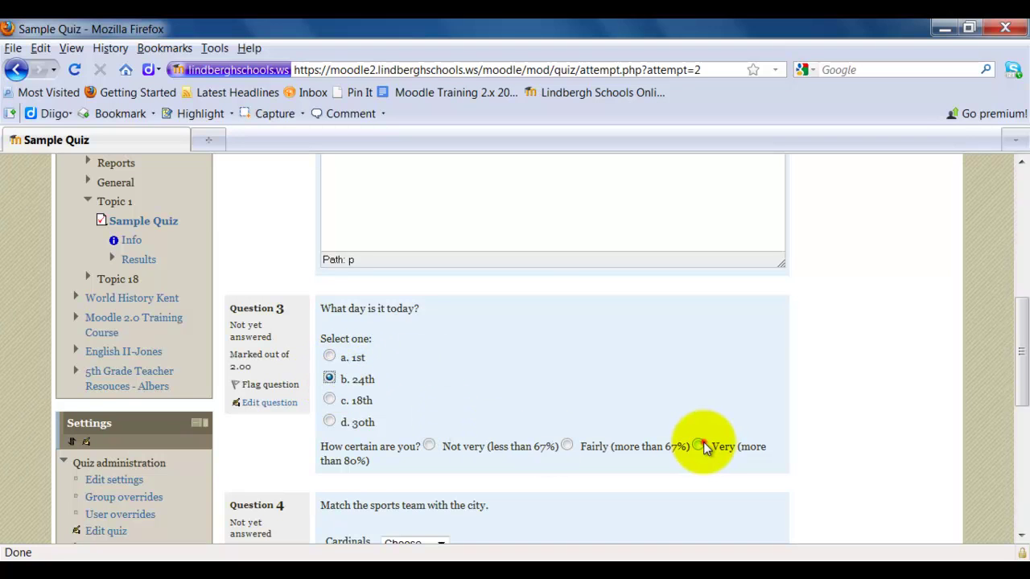
scroll(868, 416, "down", 4)
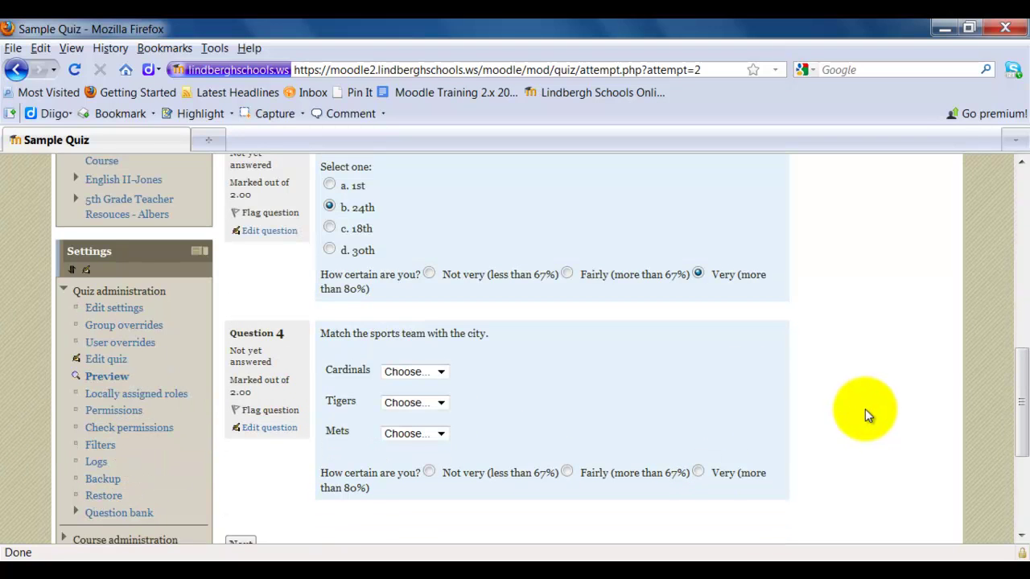
- Match Cardinals–St. Louis, Tigers–New York, Mets–Chicago in Question 4 and mark it Not very certain
left_click(441, 372)
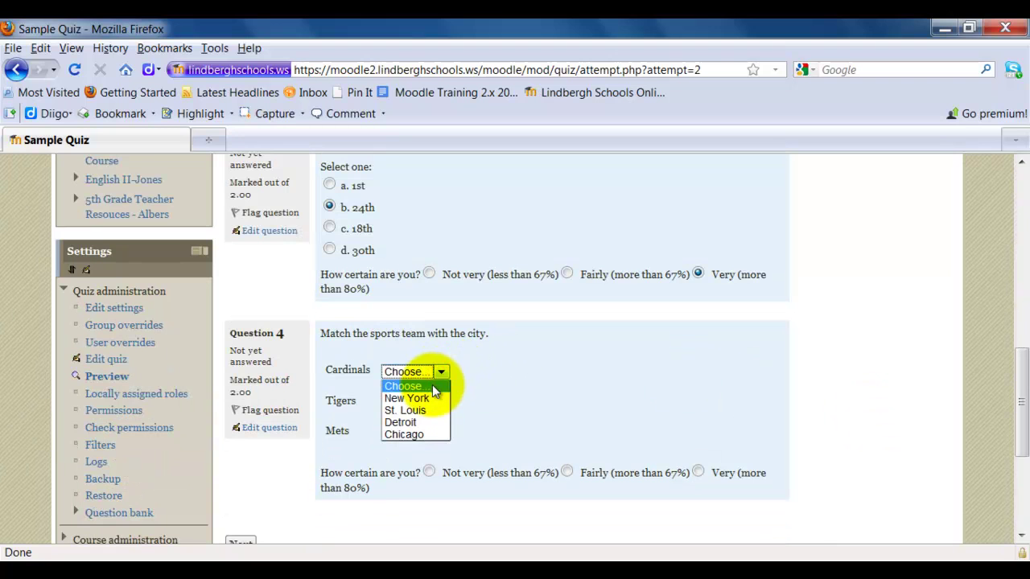
left_click(424, 411)
left_click(426, 405)
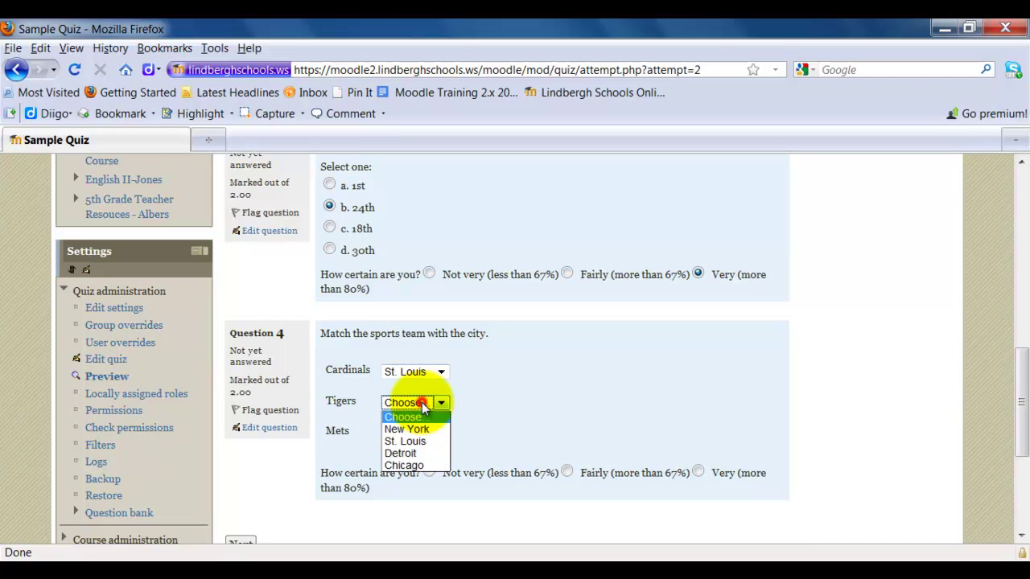
left_click(421, 434)
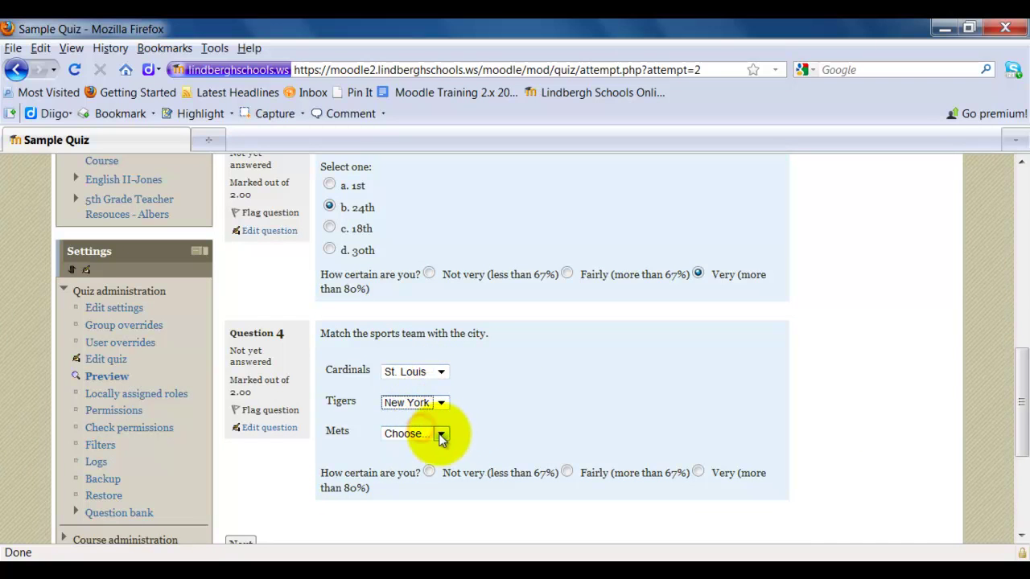
left_click(438, 434)
left_click(427, 497)
left_click(524, 437)
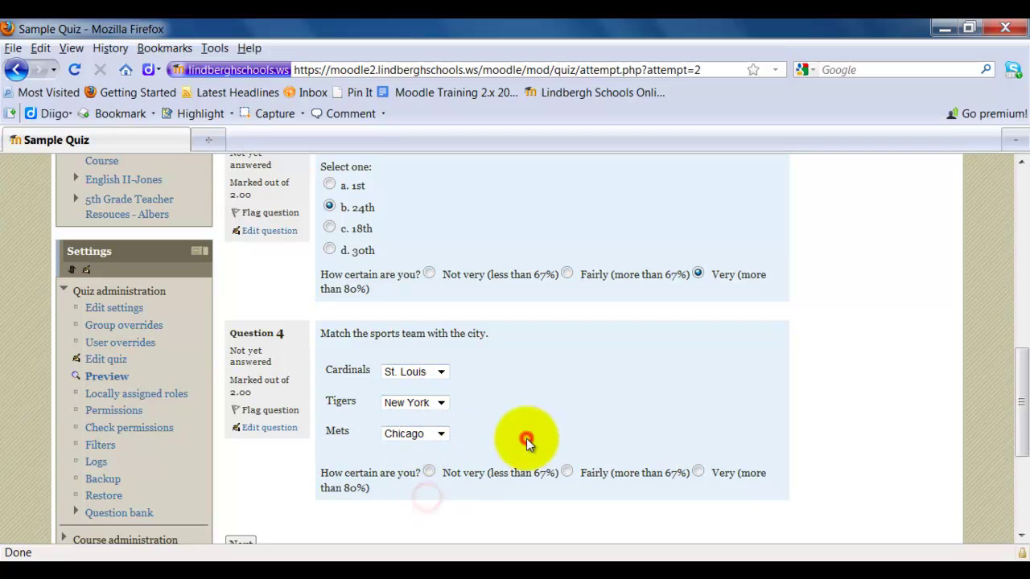
left_click(429, 474)
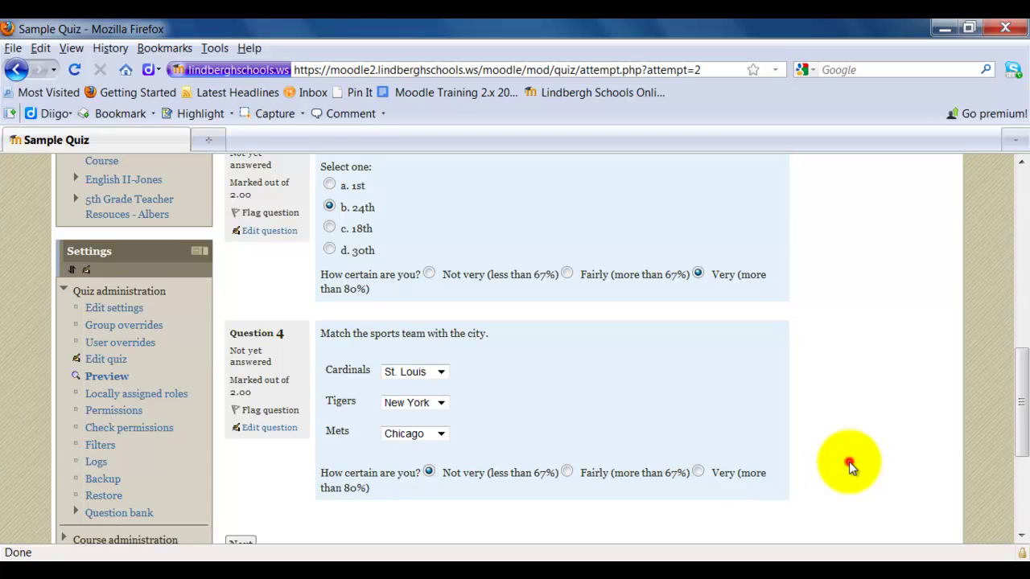
scroll(861, 459, "down", 4)
scroll(755, 433, "up", 15)
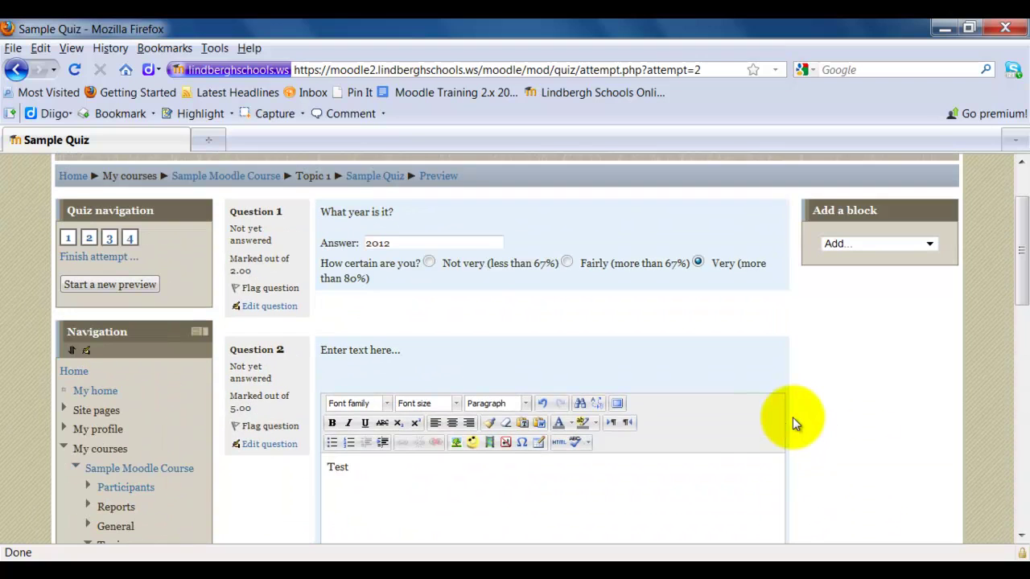
left_click(268, 291)
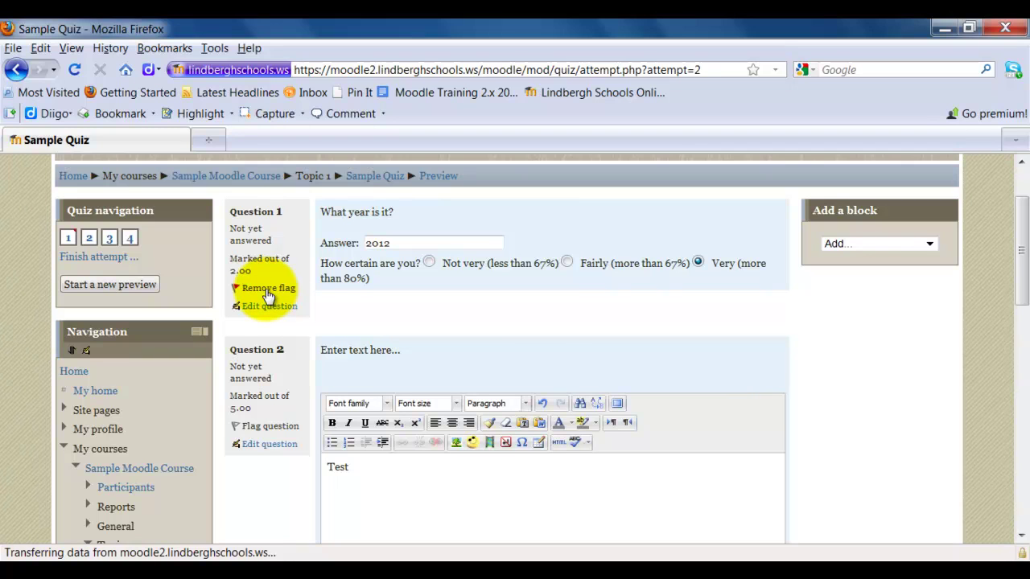
left_click(268, 291)
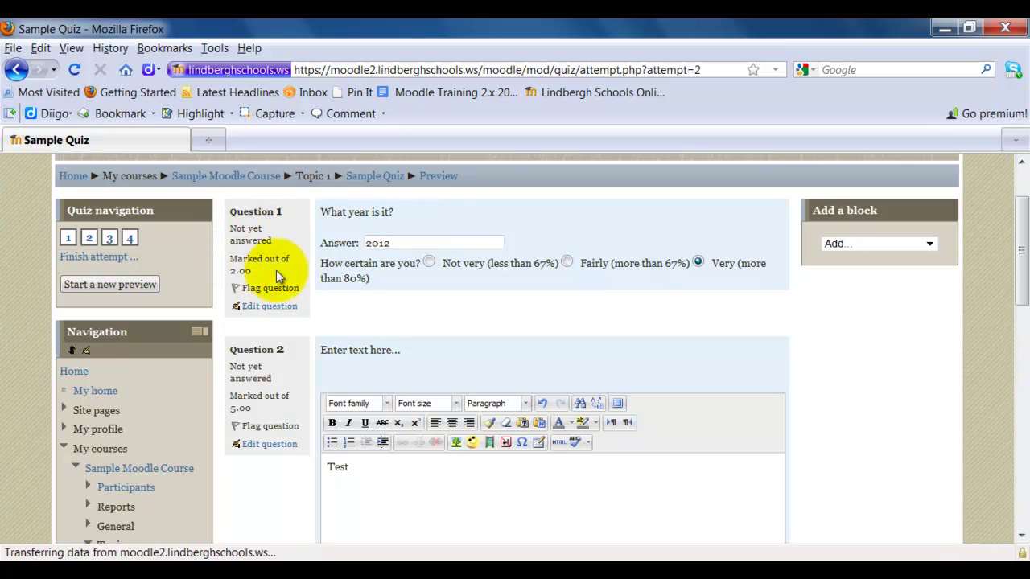
left_click(259, 308)
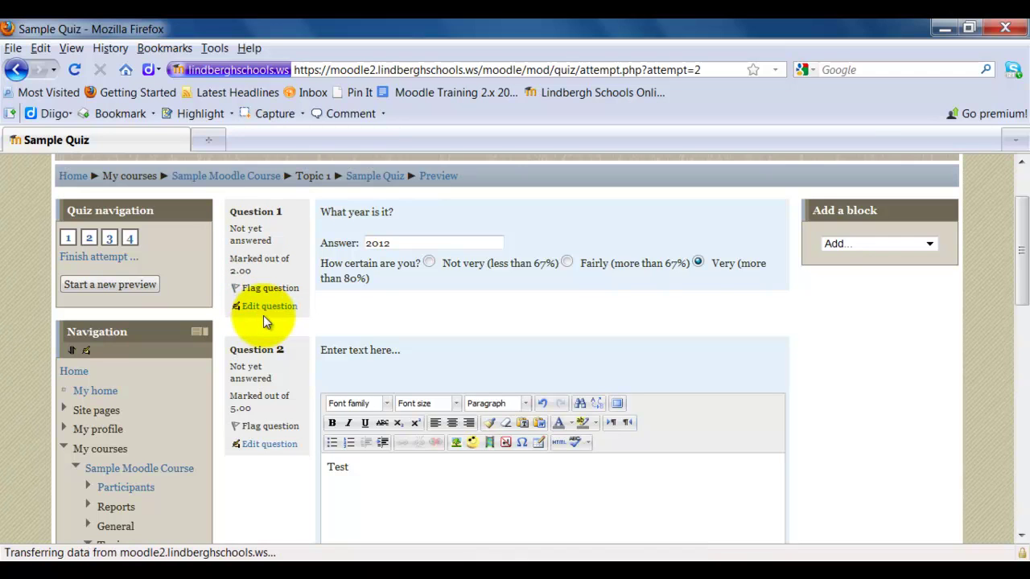
scroll(885, 389, "down", 10)
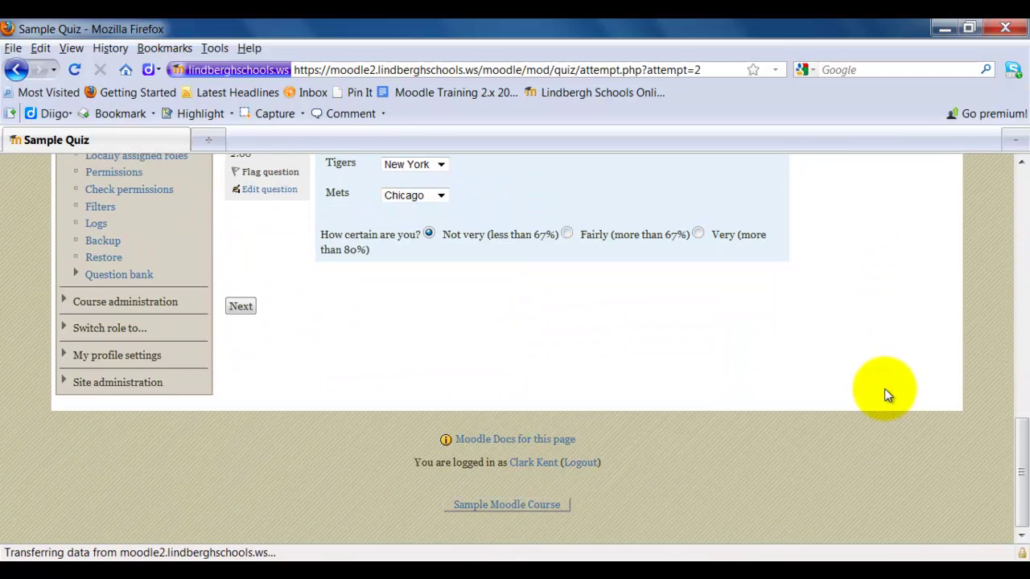
left_click(241, 306)
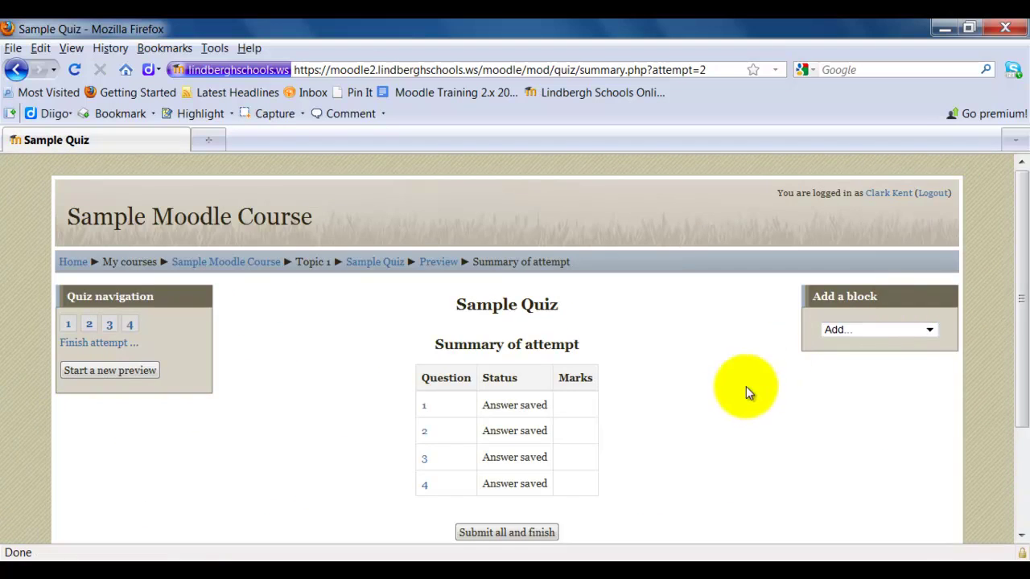
- Submit all and finish the attempt, confirming, to reach the review showing Question 1 at 2.00/2.00
scroll(735, 397, "down", 2)
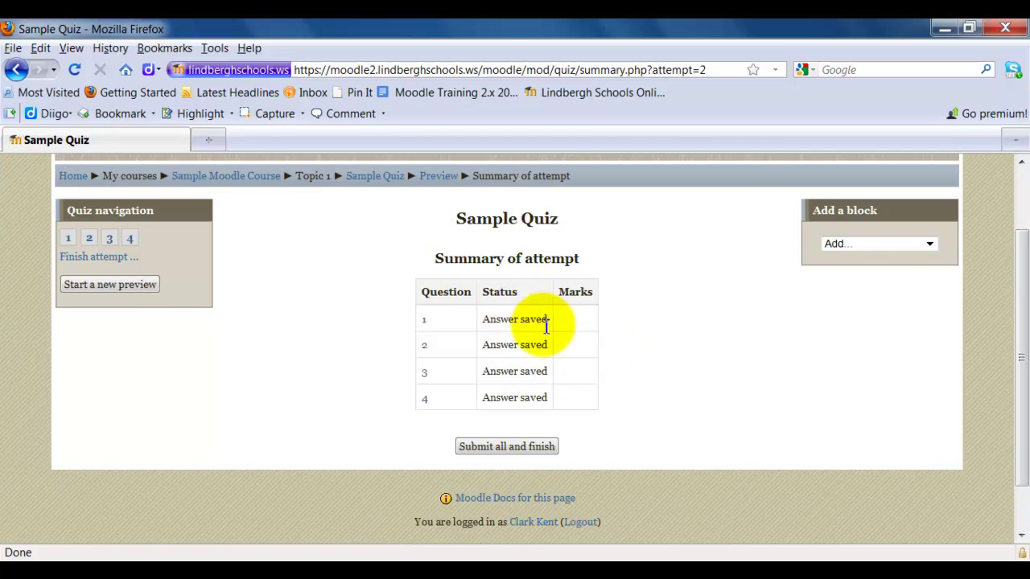
left_click(514, 447)
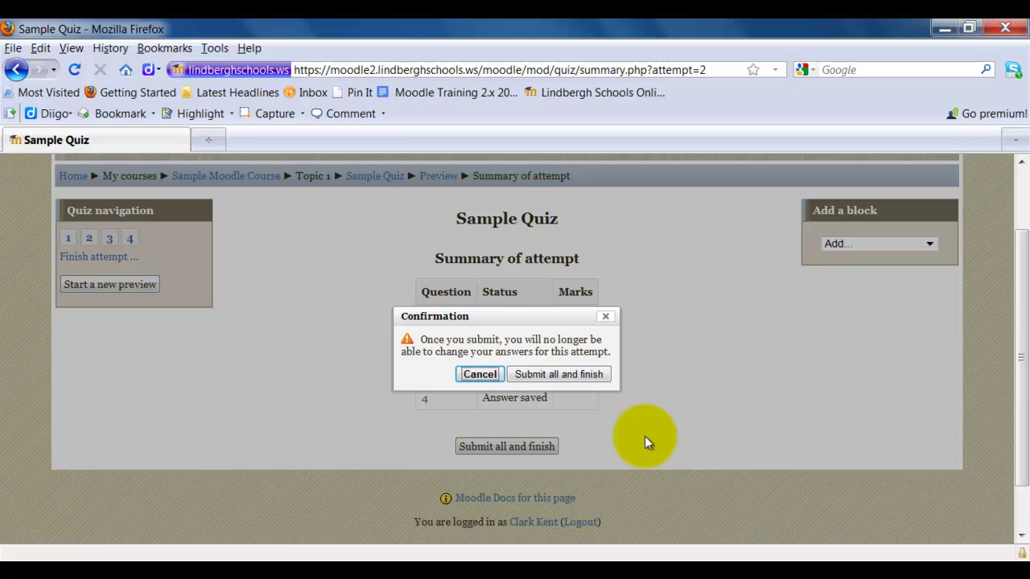
left_click(577, 374)
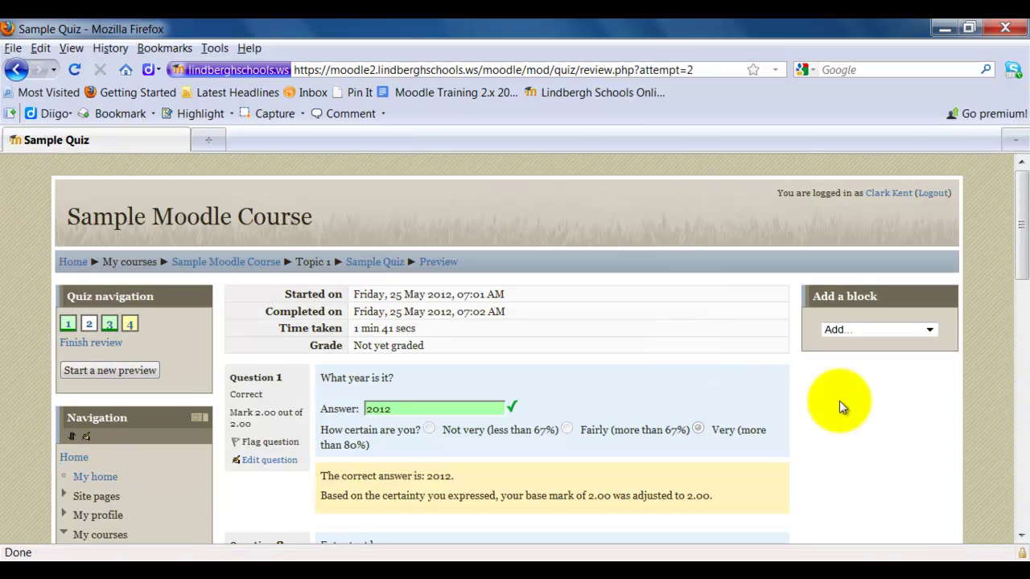
scroll(864, 412, "down", 2)
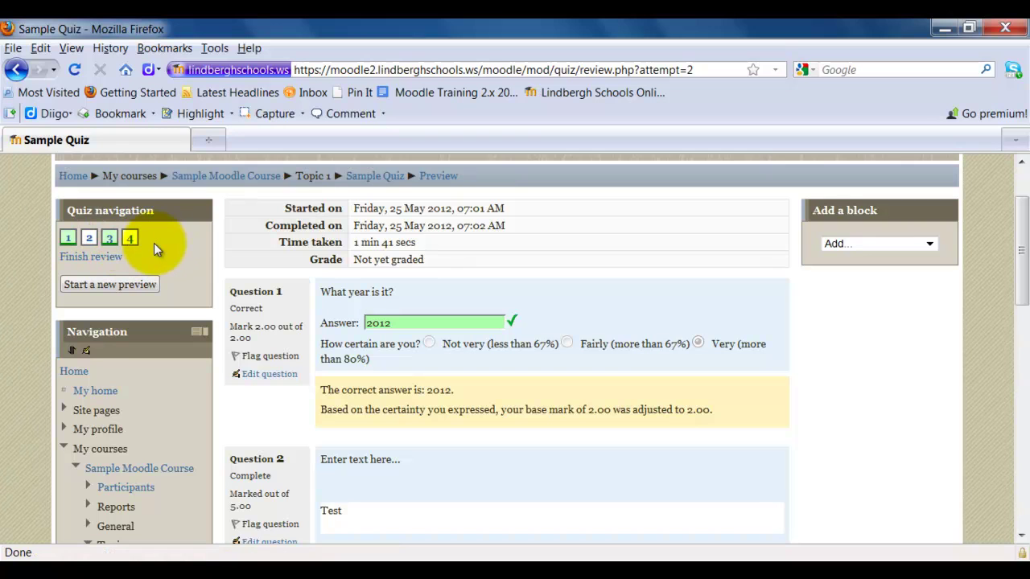
scroll(826, 392, "down", 2)
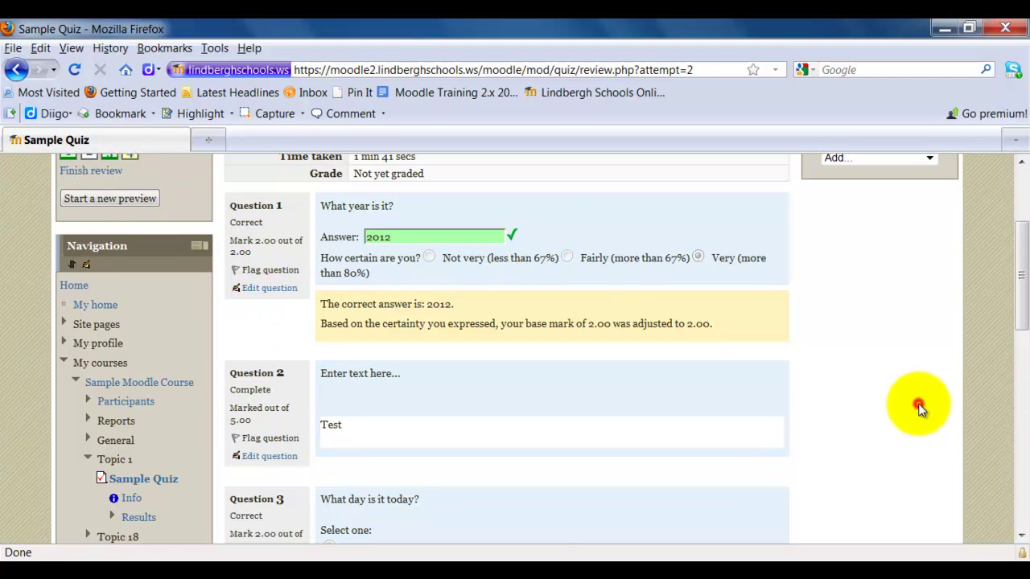
scroll(920, 408, "down", 2)
scroll(920, 409, "down", 2)
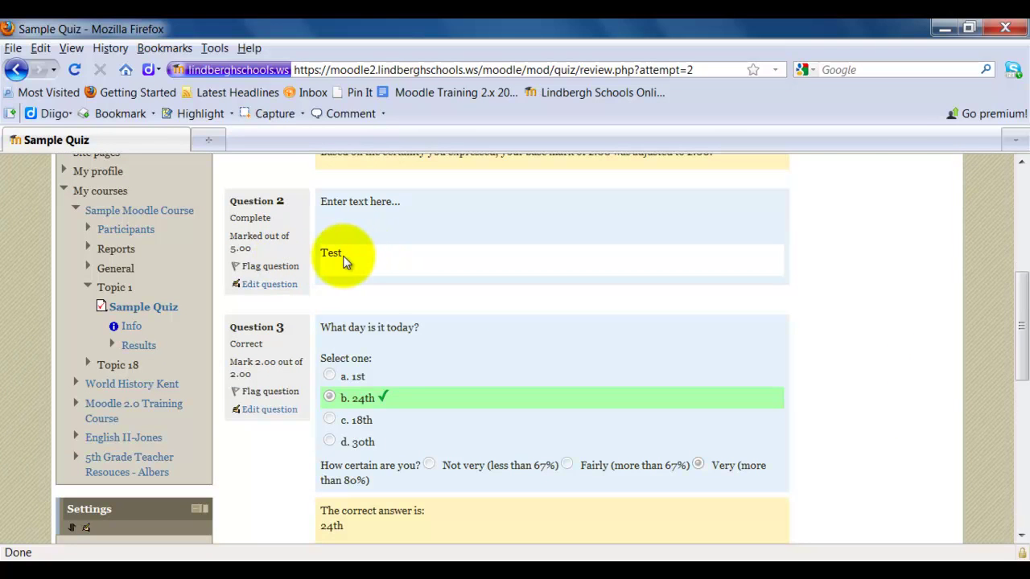
scroll(841, 343, "down", 2)
scroll(841, 343, "up", 2)
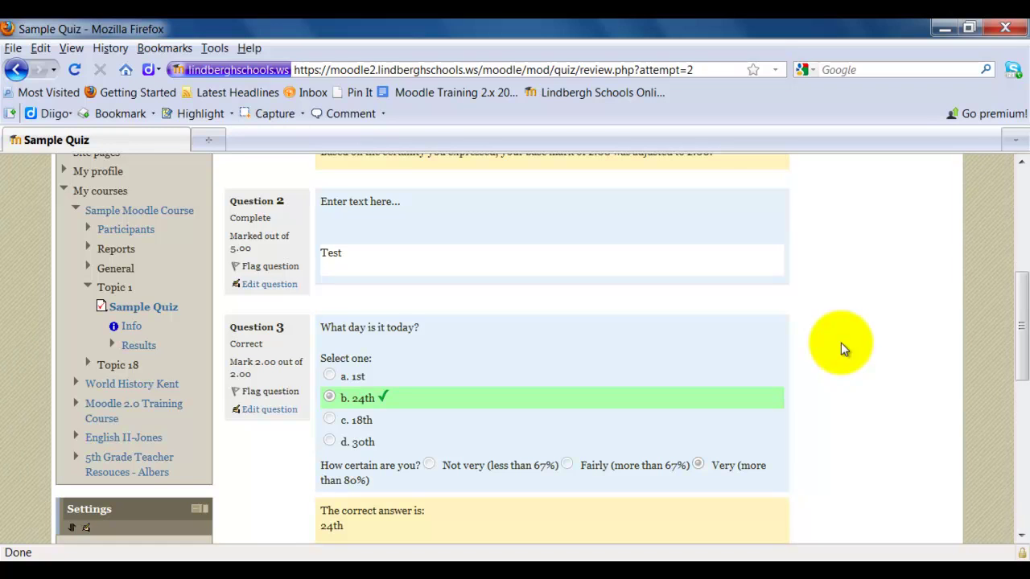
scroll(841, 343, "down", 4)
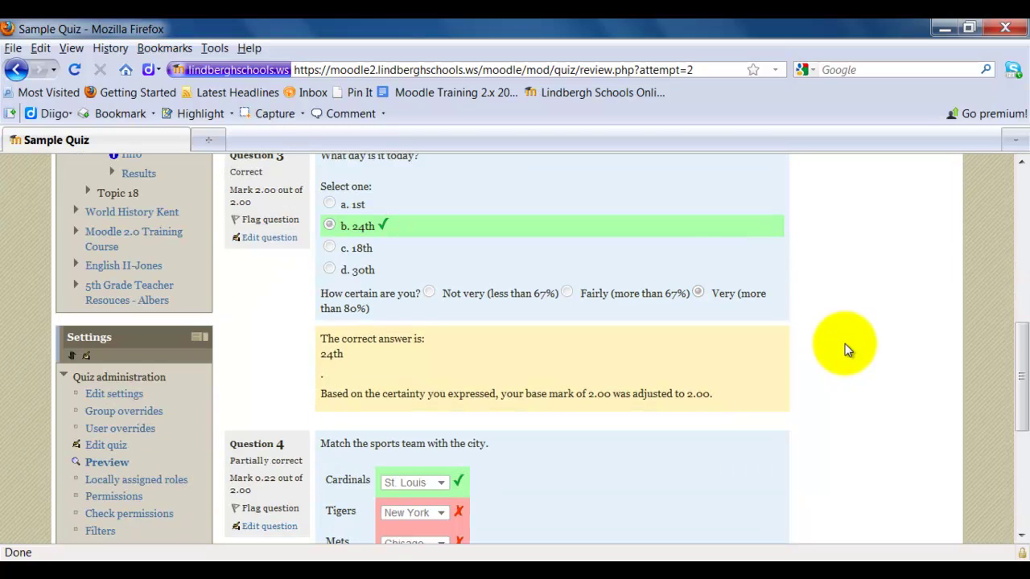
scroll(845, 344, "down", 4)
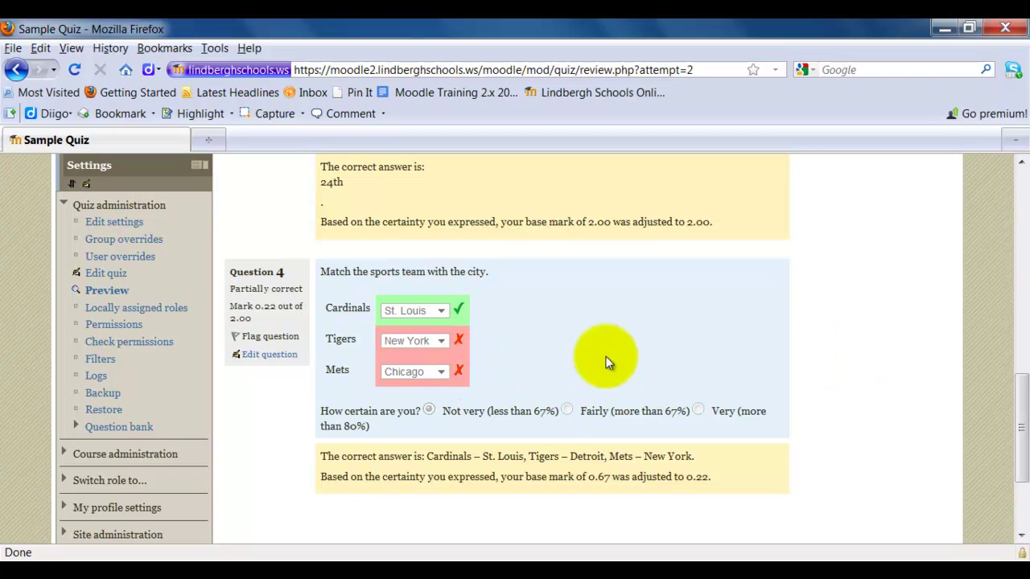
scroll(868, 386, "down", 2)
scroll(866, 386, "up", 2)
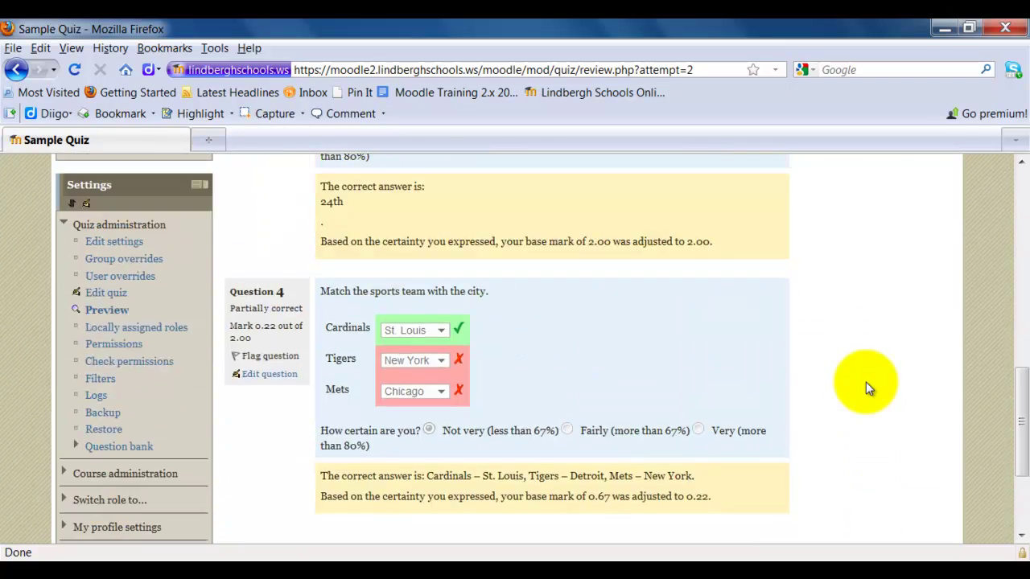
scroll(866, 381, "up", 15)
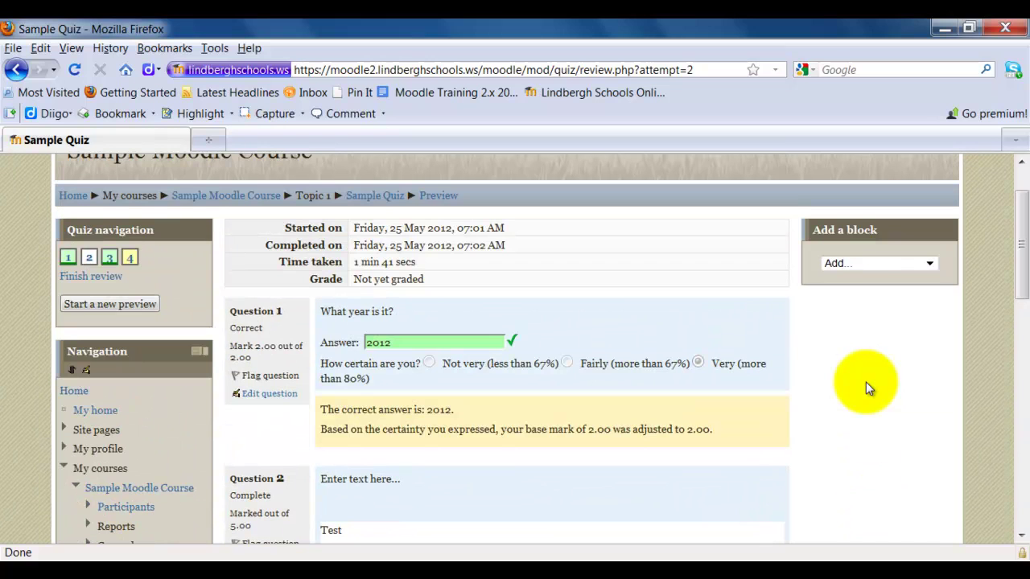